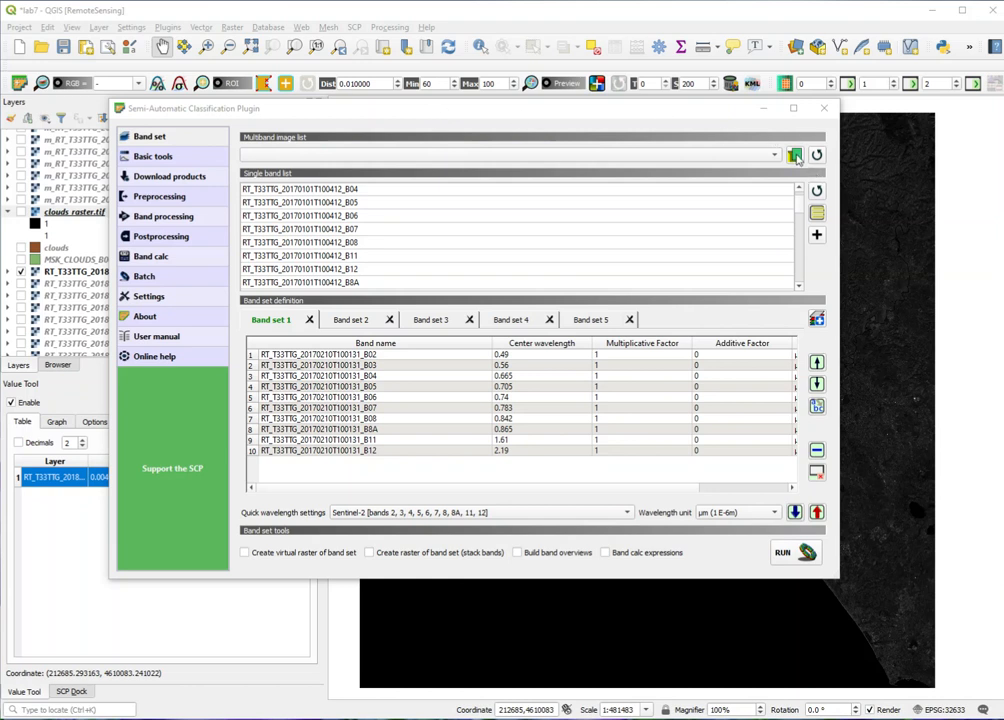
{"action": "left_click", "coordinate": [795, 156]}
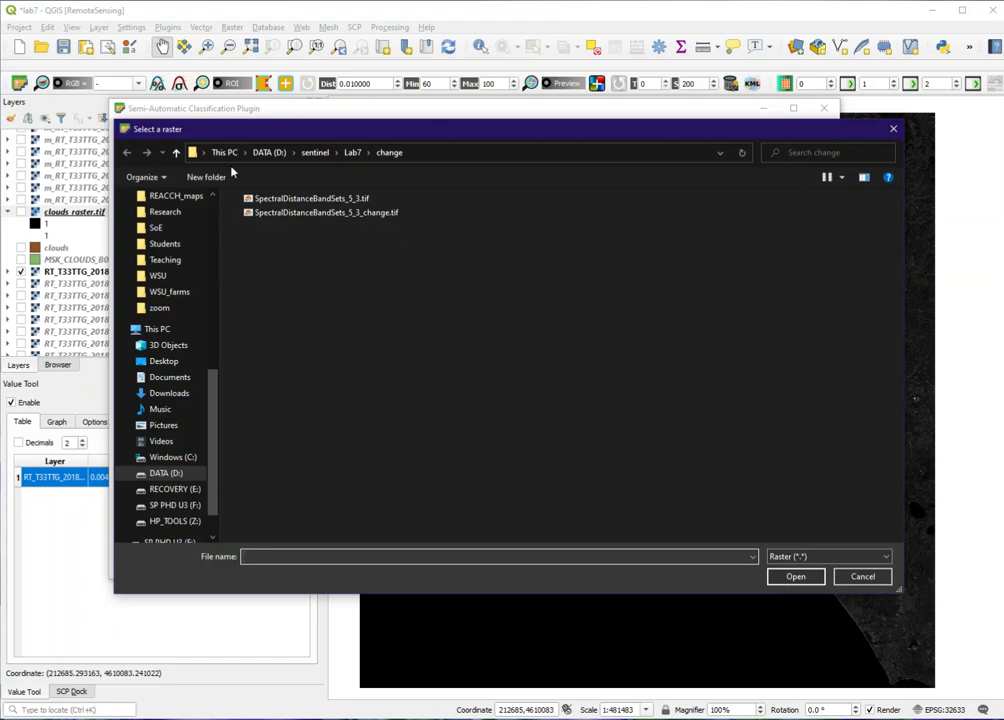
{"action": "left_click", "coordinate": [350, 156]}
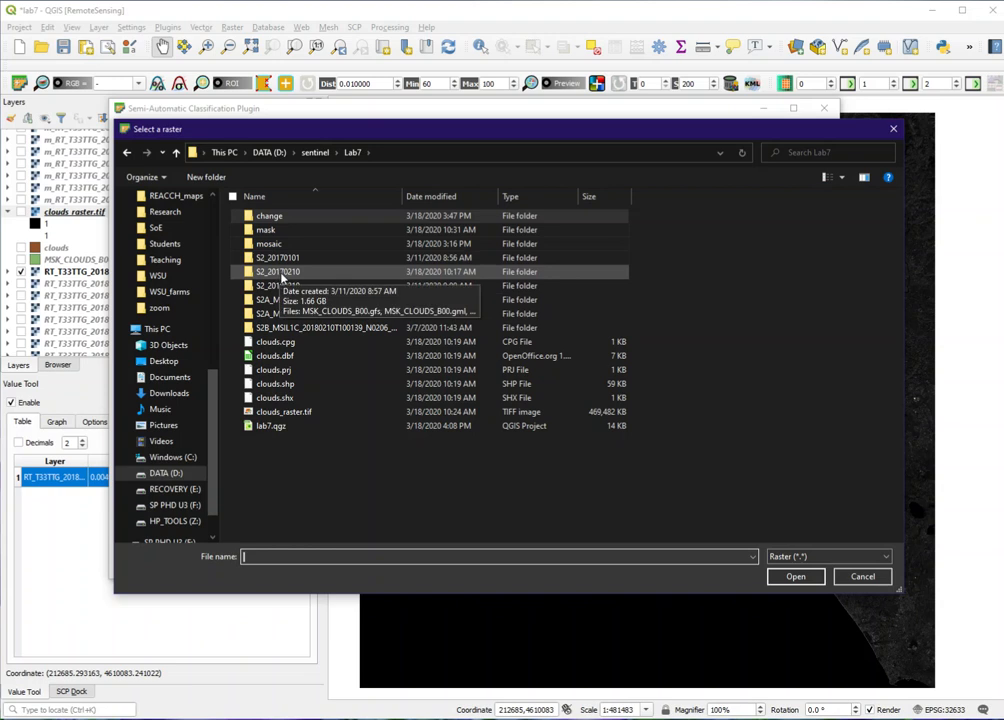
{"action": "double_click", "coordinate": [282, 273]}
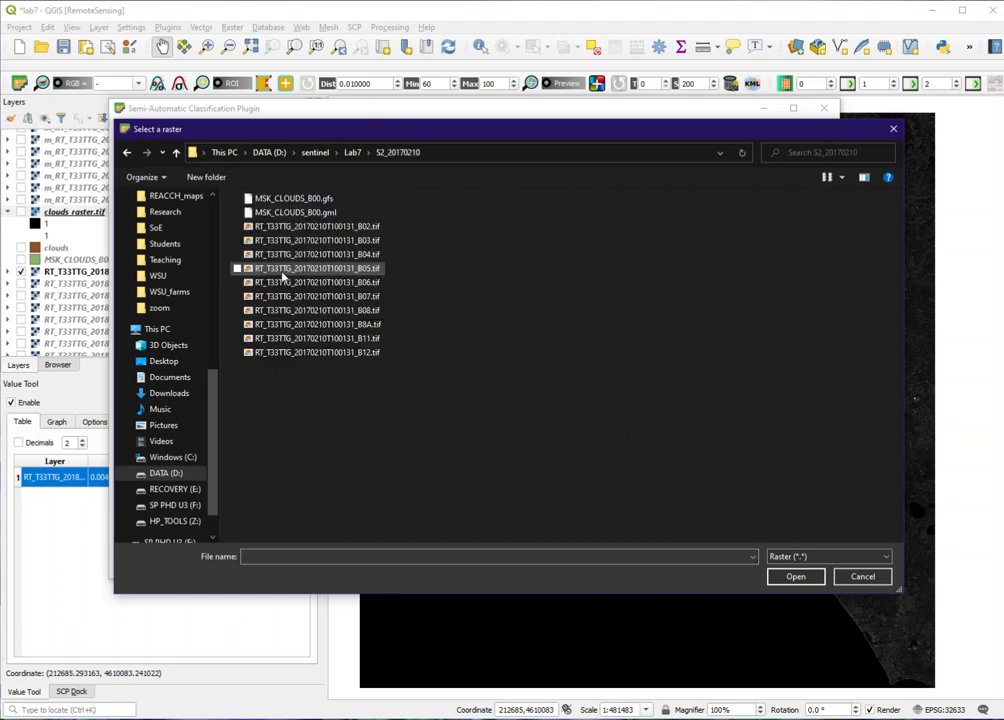
{"action": "left_click", "coordinate": [358, 227]}
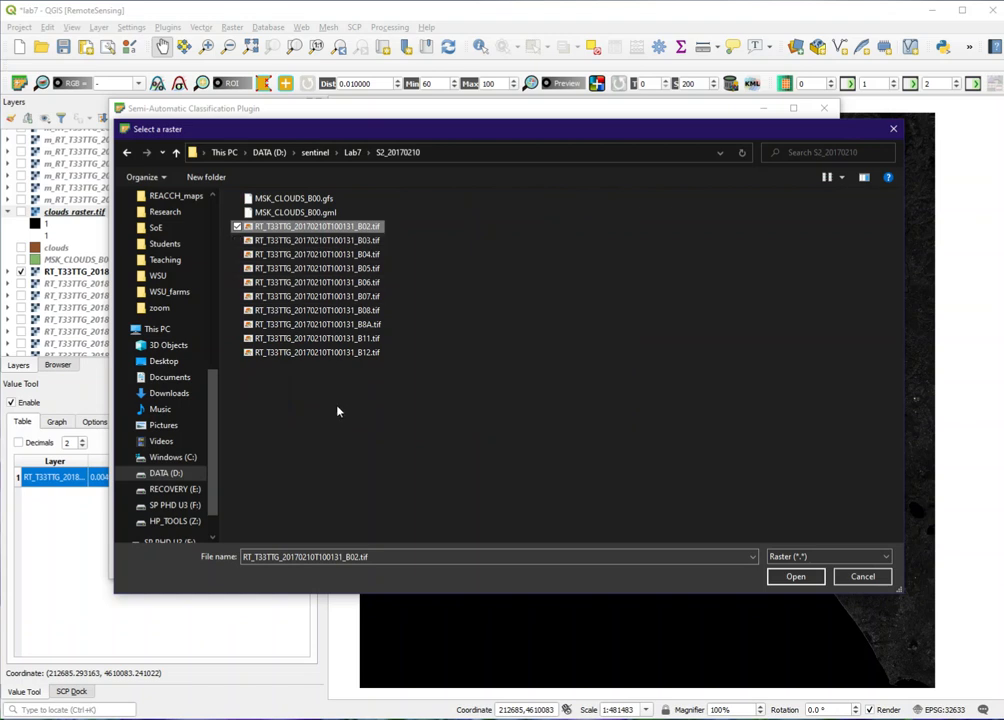
{"action": "left_click", "coordinate": [332, 354], "text": "shift"}
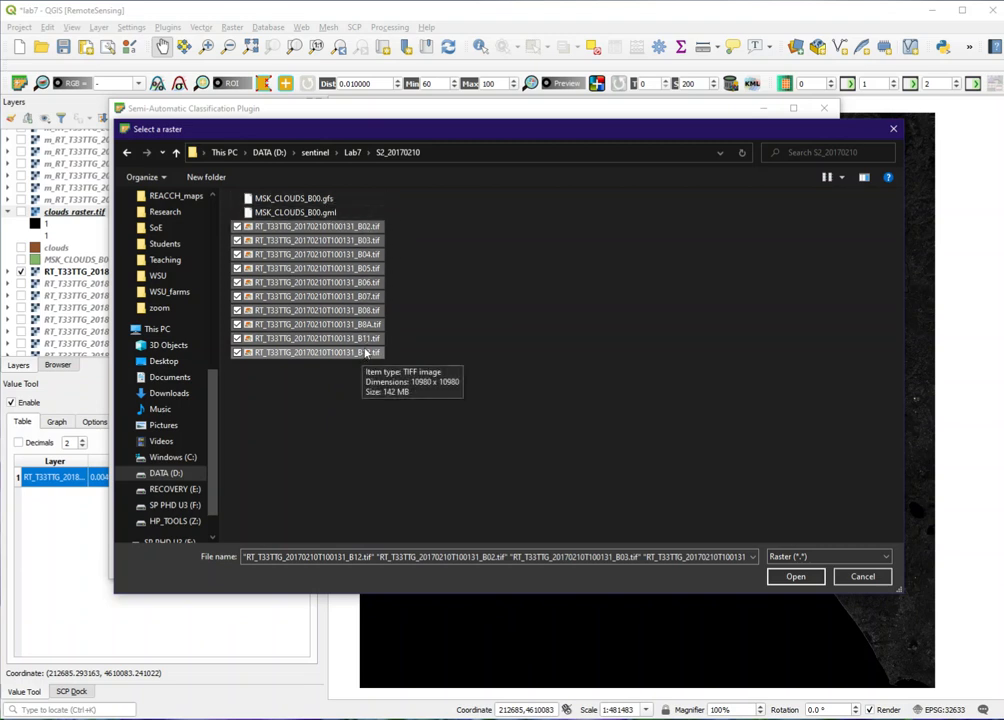
{"action": "left_click", "coordinate": [862, 577]}
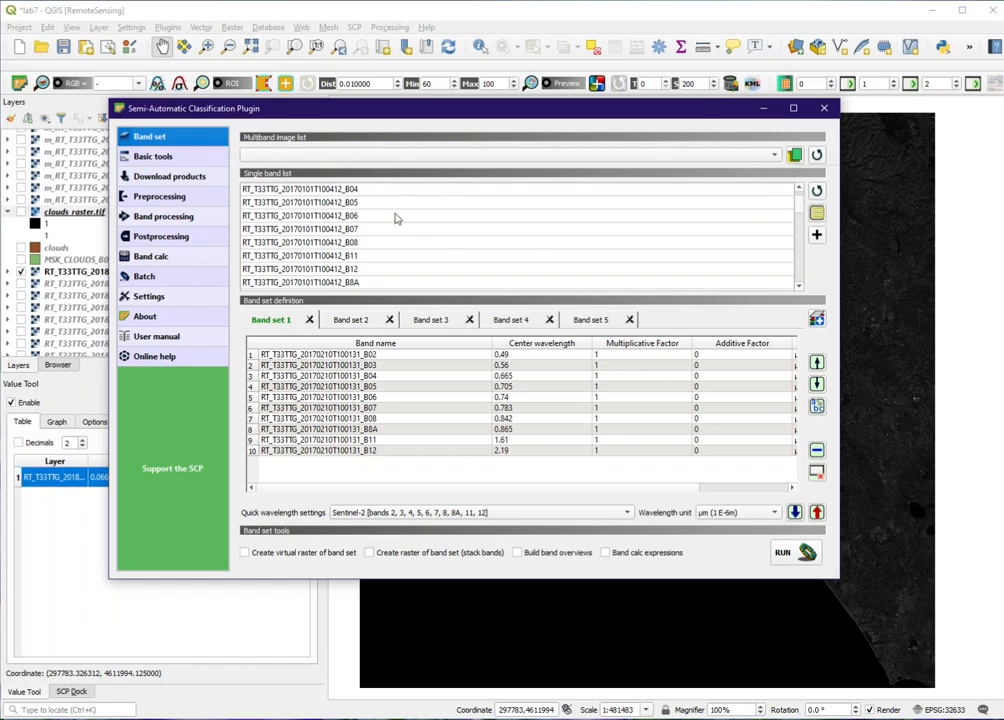
Step: Examine the contents of band set 2 and look through all rasters available in the single band list
{"action": "left_click", "coordinate": [363, 320]}
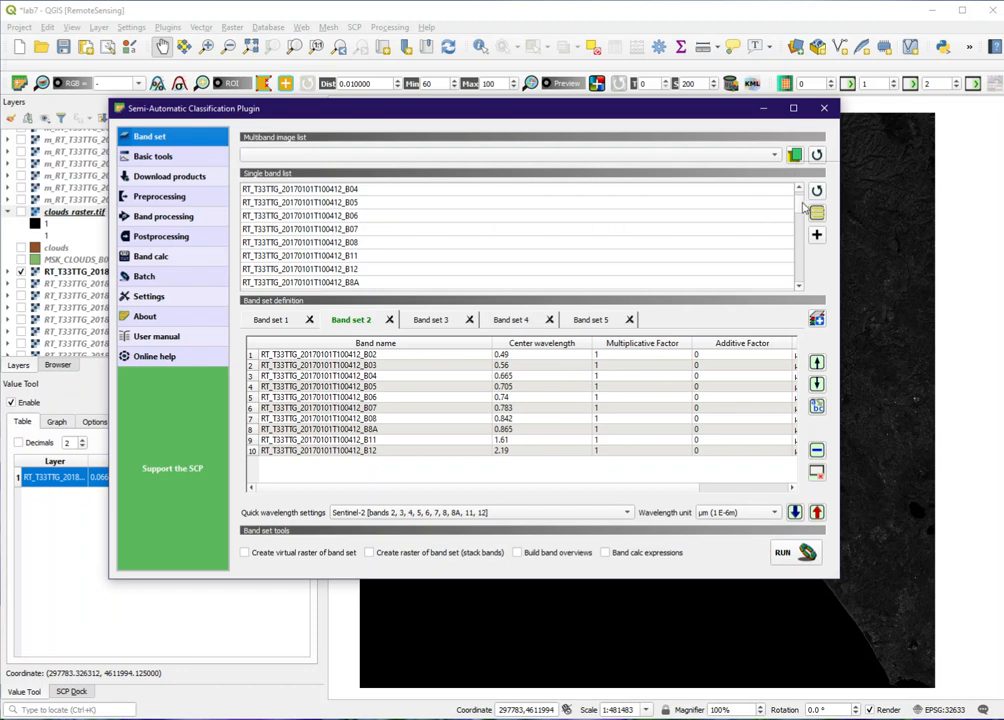
{"action": "scroll", "coordinate": [801, 212], "scroll_direction": "down", "scroll_amount": 5}
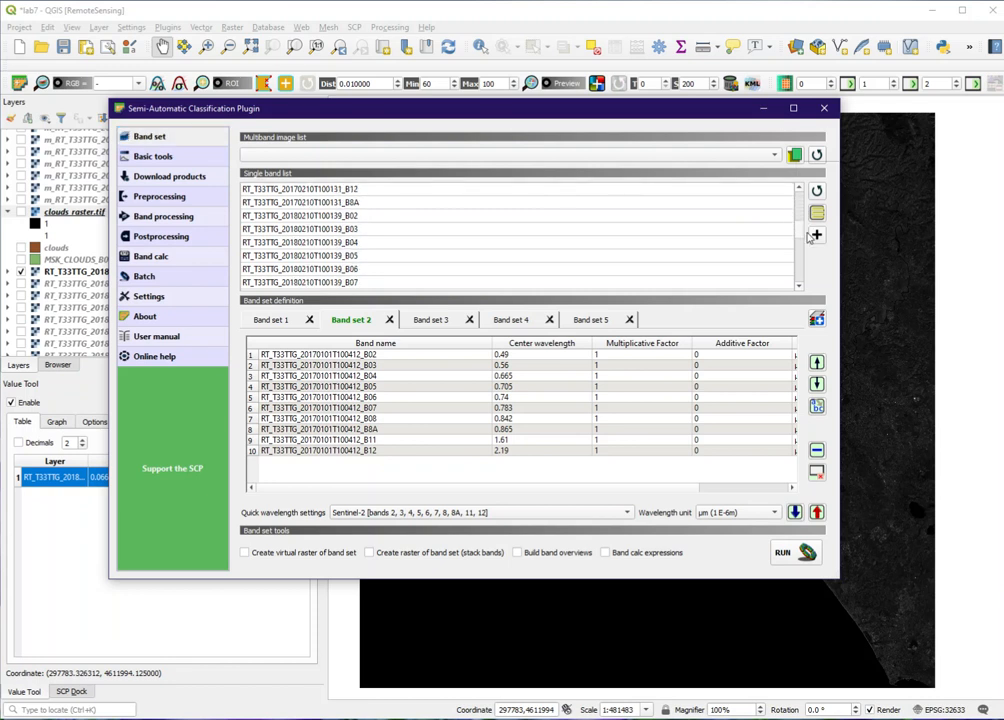
{"action": "scroll", "coordinate": [790, 222], "scroll_direction": "up", "scroll_amount": 6}
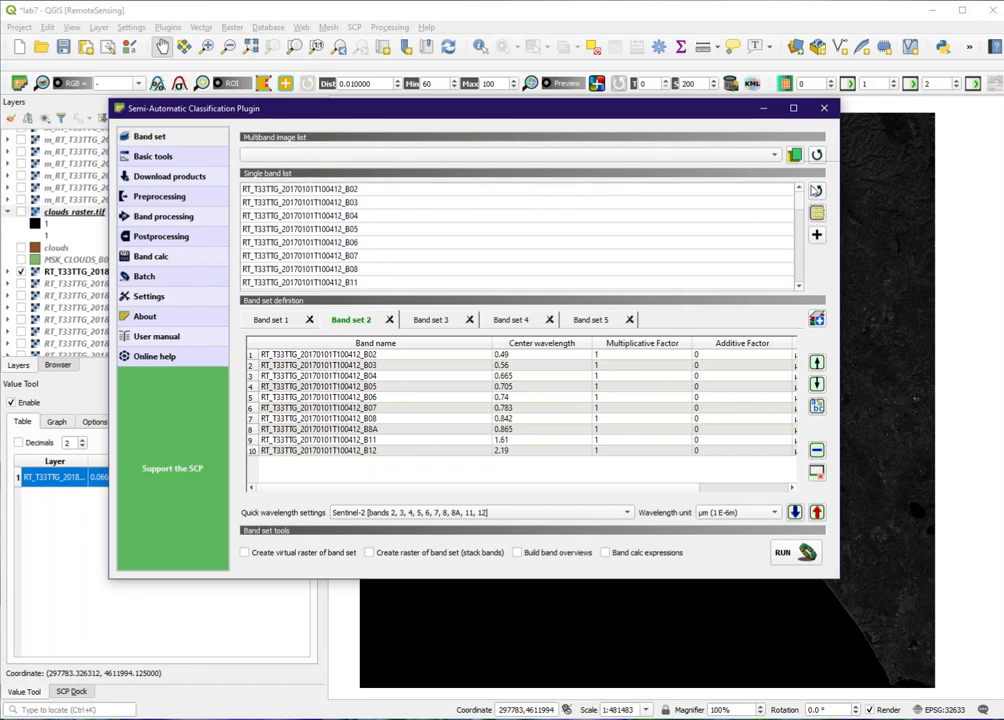
{"action": "scroll", "coordinate": [800, 225], "scroll_direction": "down", "scroll_amount": 4}
{"action": "scroll", "coordinate": [803, 240], "scroll_direction": "down", "scroll_amount": 2}
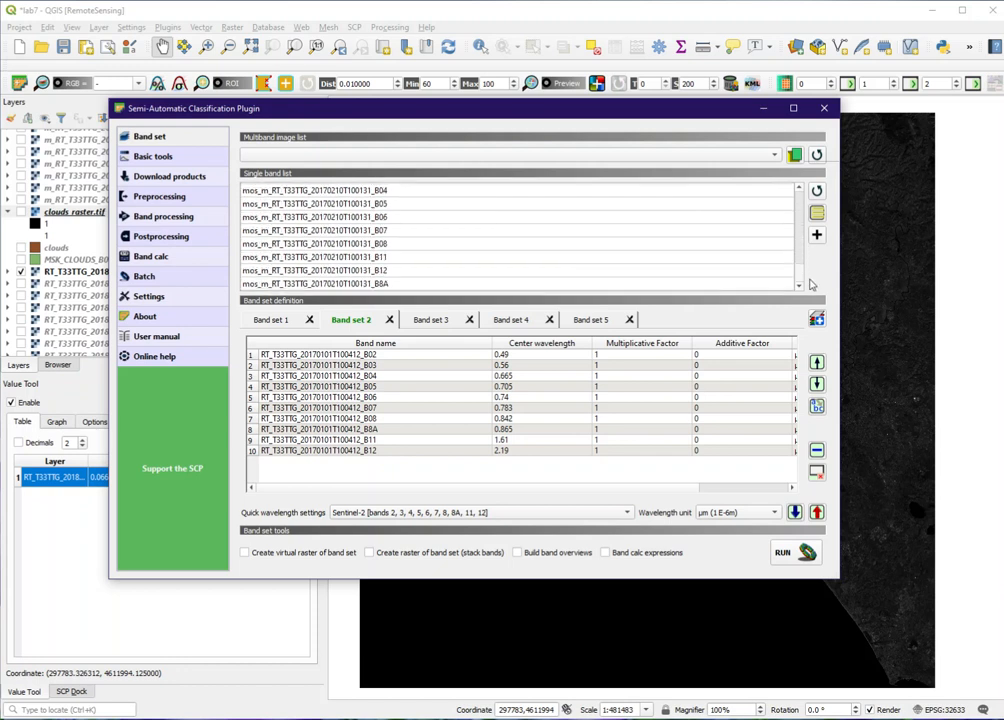
{"action": "left_click_drag", "start_coordinate": [813, 239], "coordinate": [818, 189]}
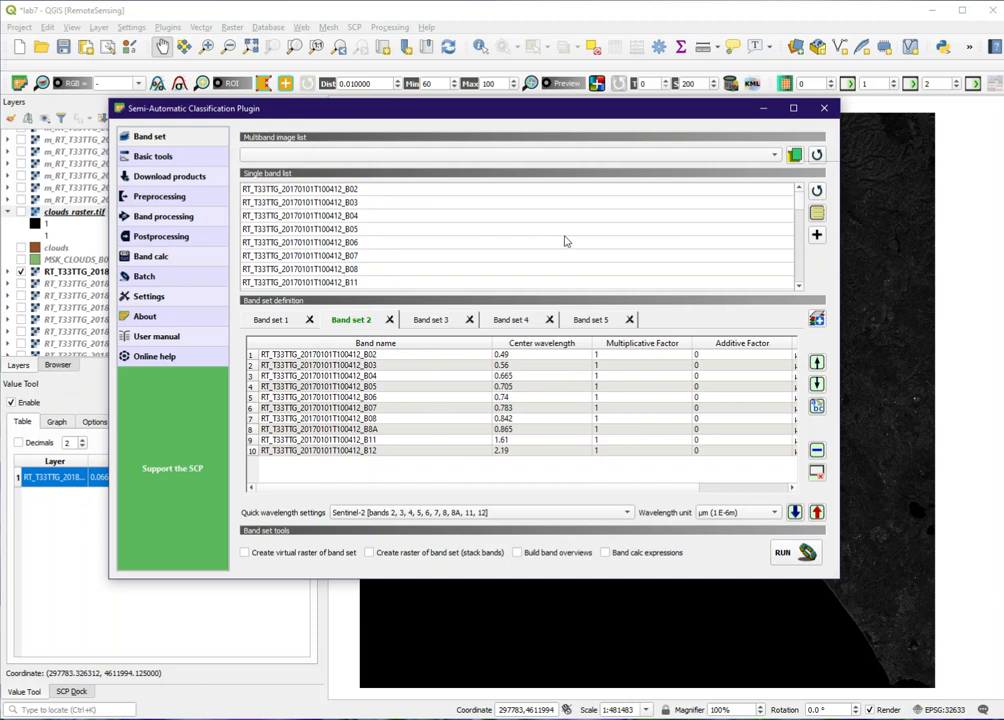
Step: Try selecting the RT_T33TTG_20170101T100412 rasters from B02 through B11 in the single band list
{"action": "left_click", "coordinate": [318, 190]}
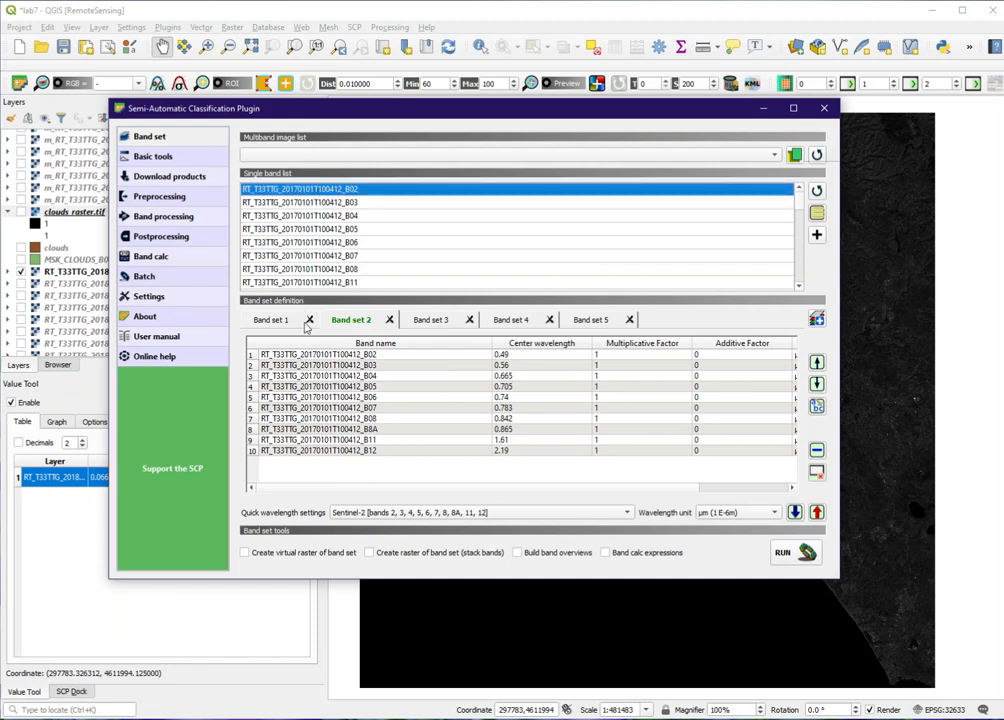
{"action": "left_click", "coordinate": [322, 283], "text": "shift"}
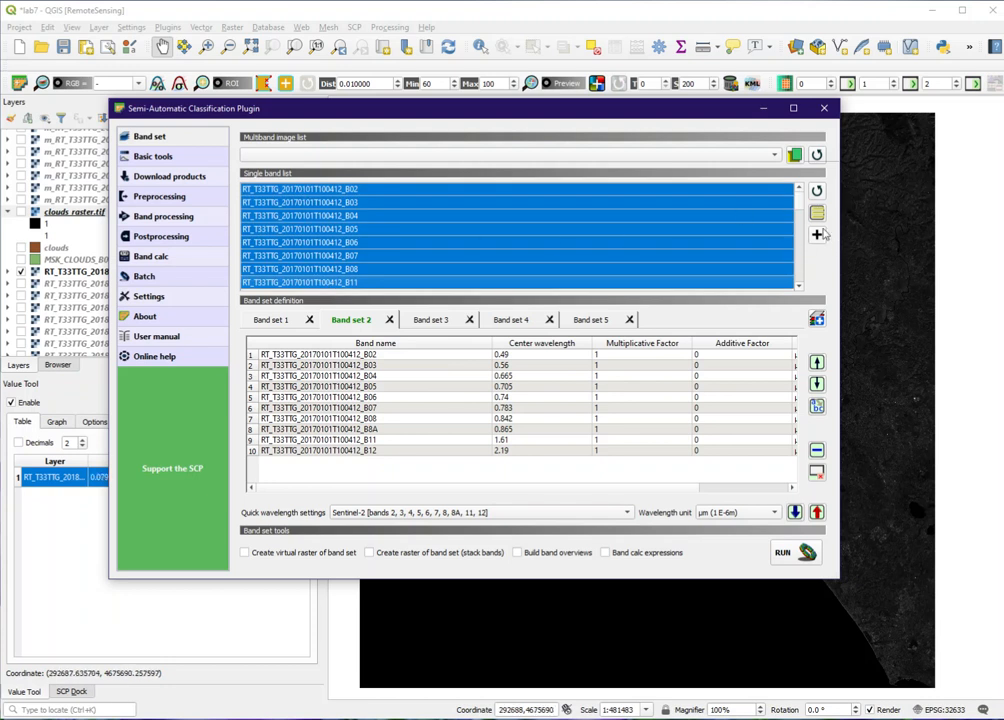
{"action": "left_click", "coordinate": [325, 190]}
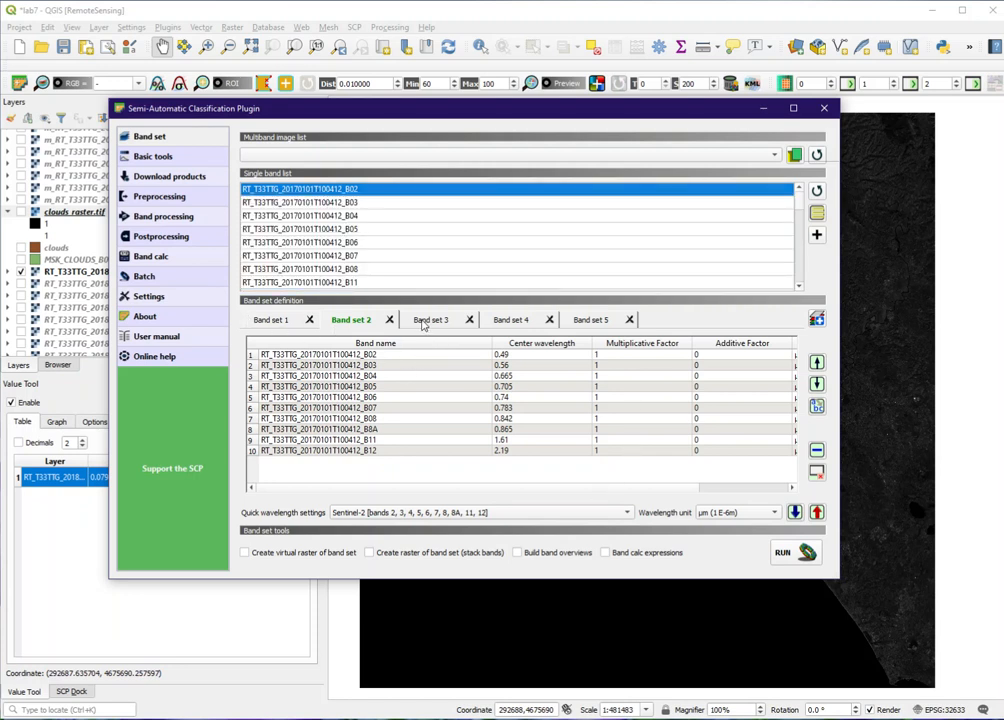
Step: Compare the bands assigned to band sets 1, 2 and 3, and close the Semi-Automatic Classification Plugin window
{"action": "left_click", "coordinate": [277, 320]}
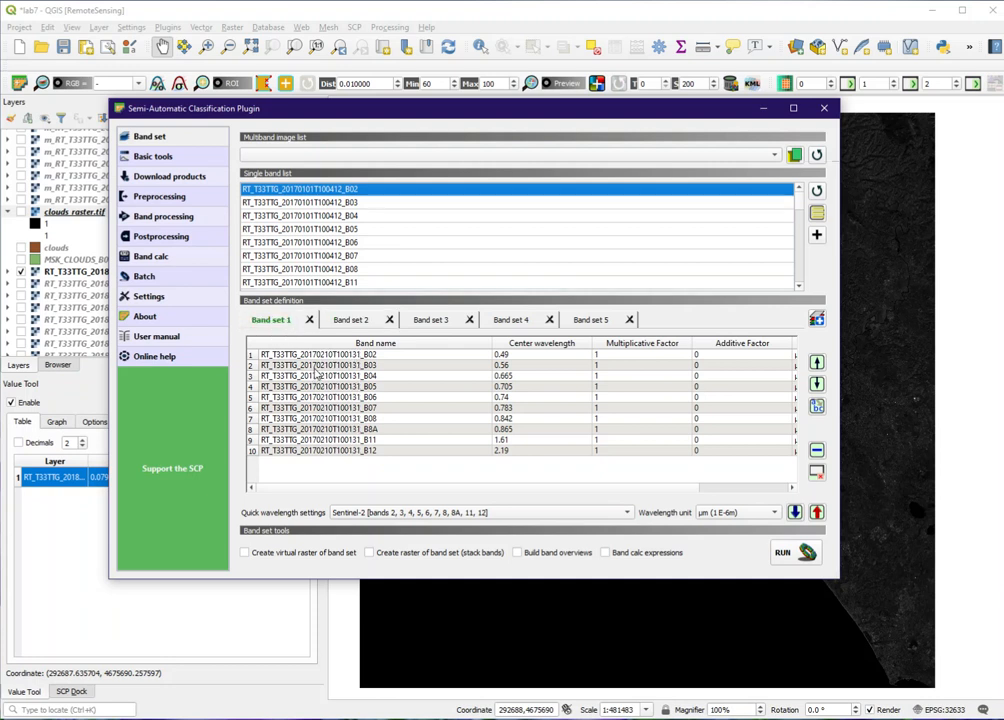
{"action": "left_click", "coordinate": [351, 320]}
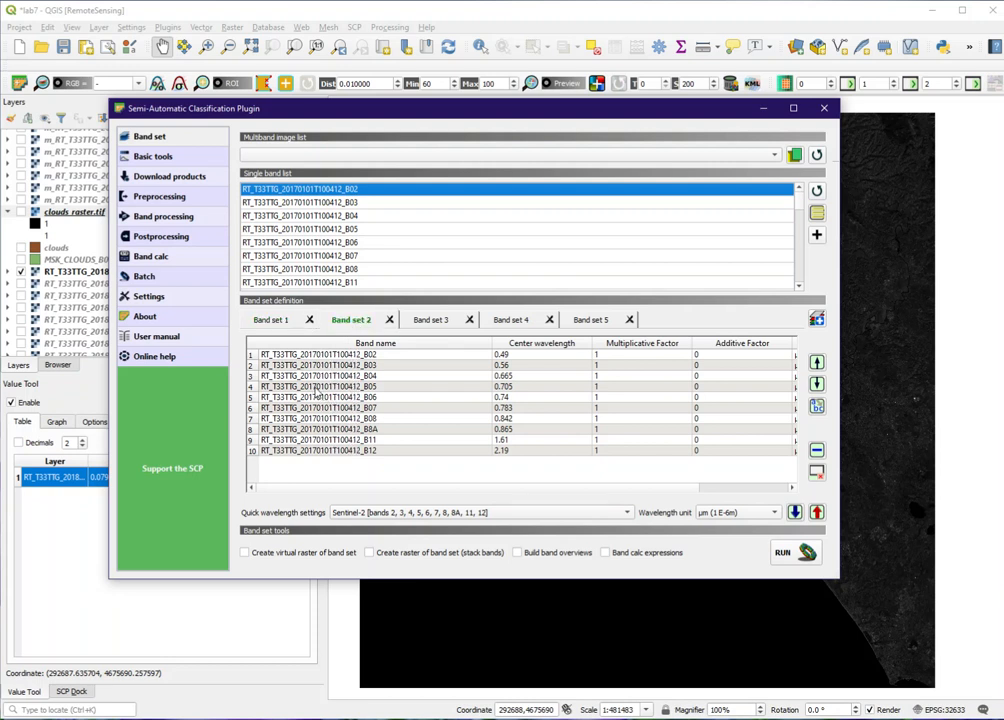
{"action": "left_click", "coordinate": [431, 321]}
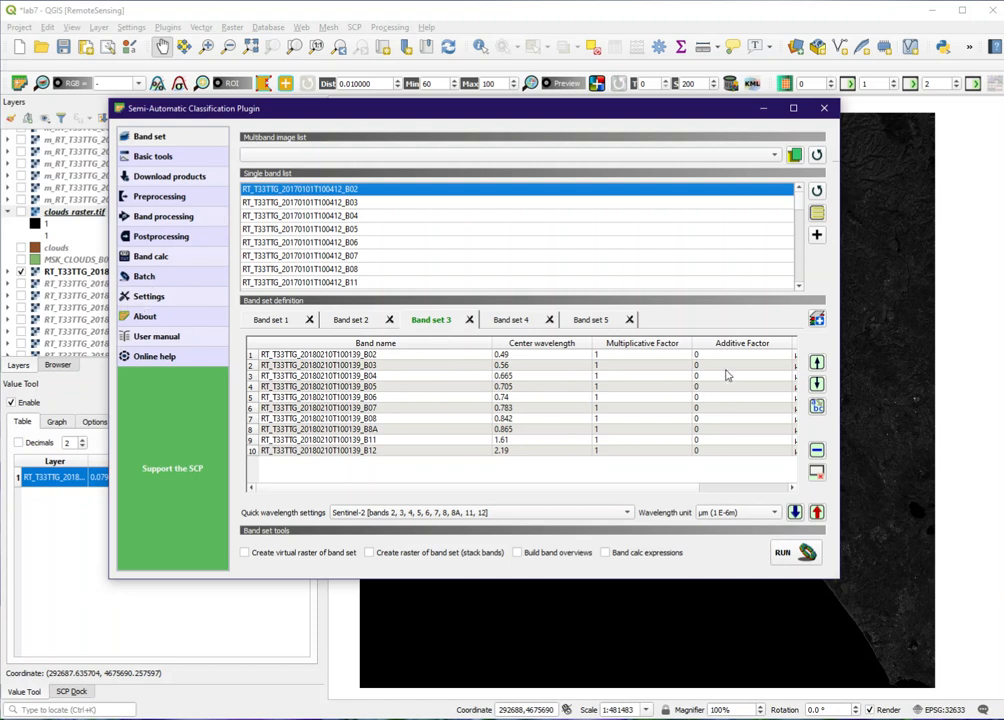
{"action": "left_click", "coordinate": [824, 108]}
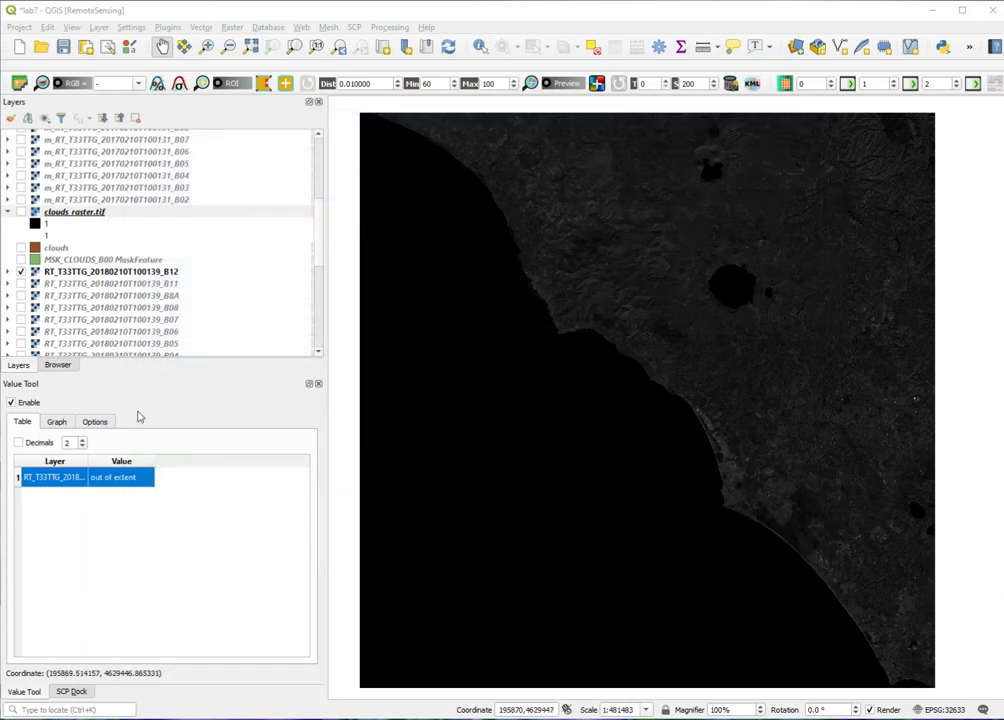
Step: Check the S2_20170210 folder in the file browser and display the MSK_CLOUDS_B00 MaskFeature layer on the map
{"action": "left_click", "coordinate": [60, 366]}
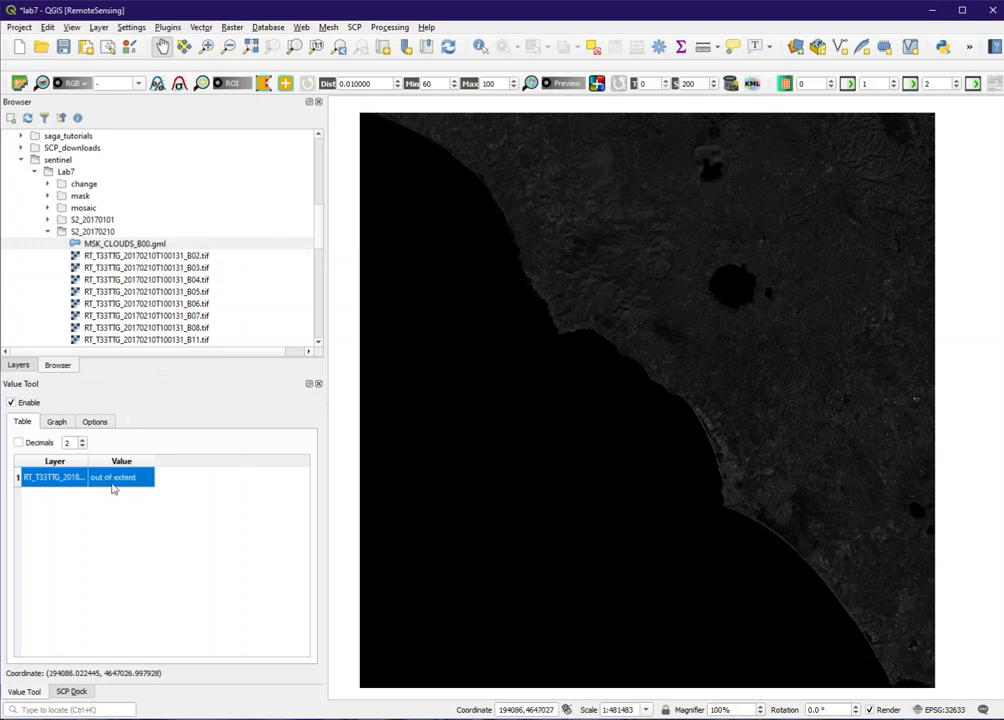
{"action": "left_click", "coordinate": [19, 366]}
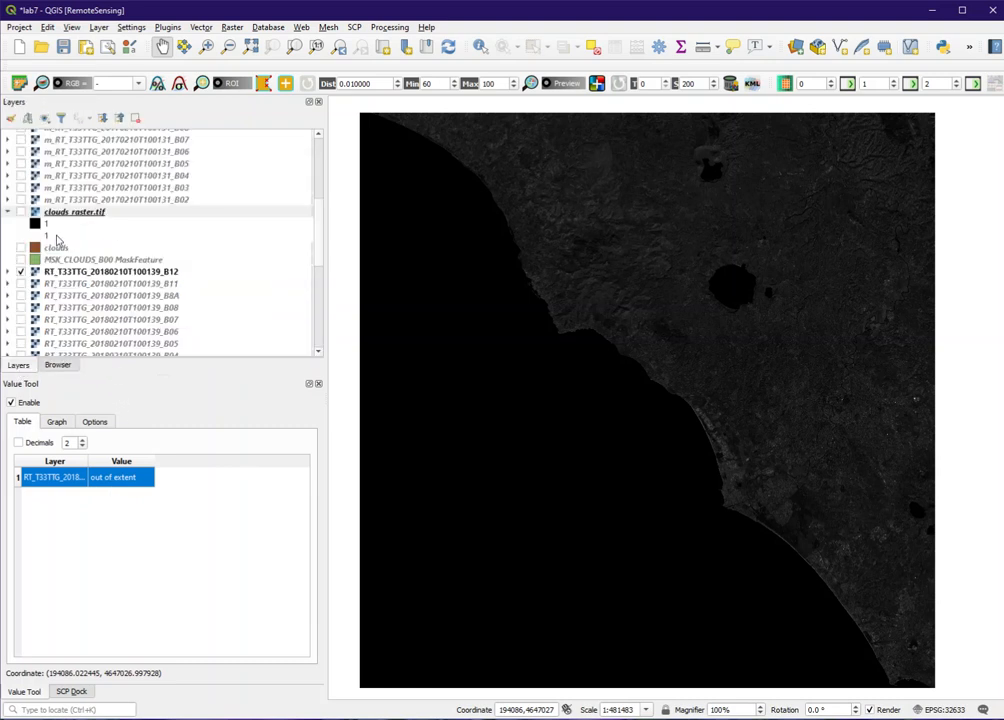
{"action": "left_click", "coordinate": [21, 260]}
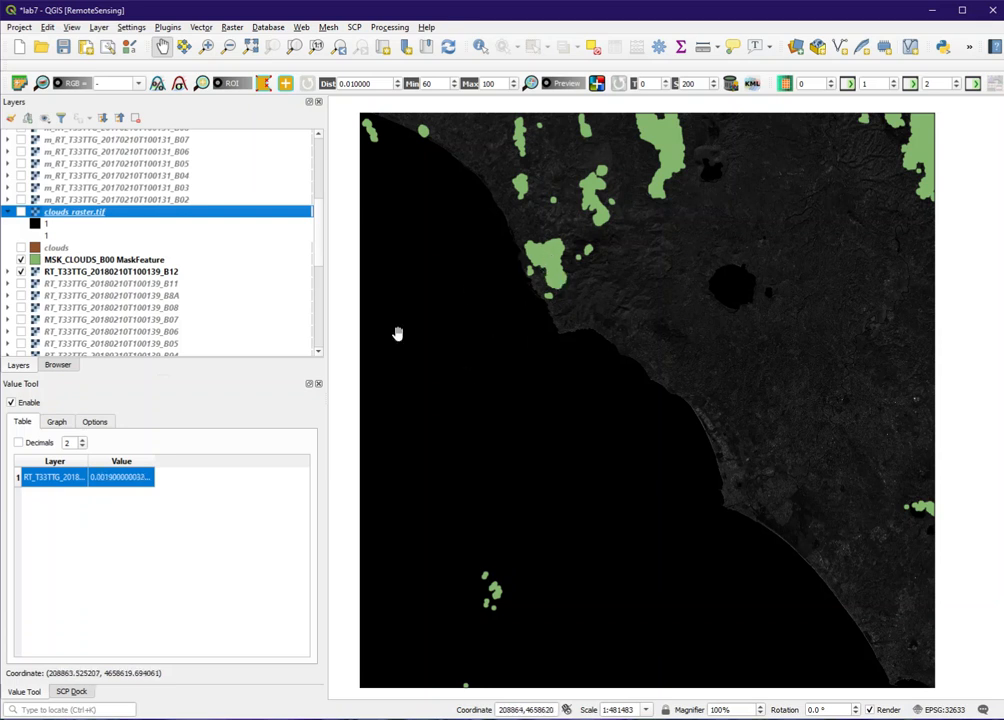
{"action": "left_click", "coordinate": [87, 262]}
{"action": "right_click", "coordinate": [87, 262]}
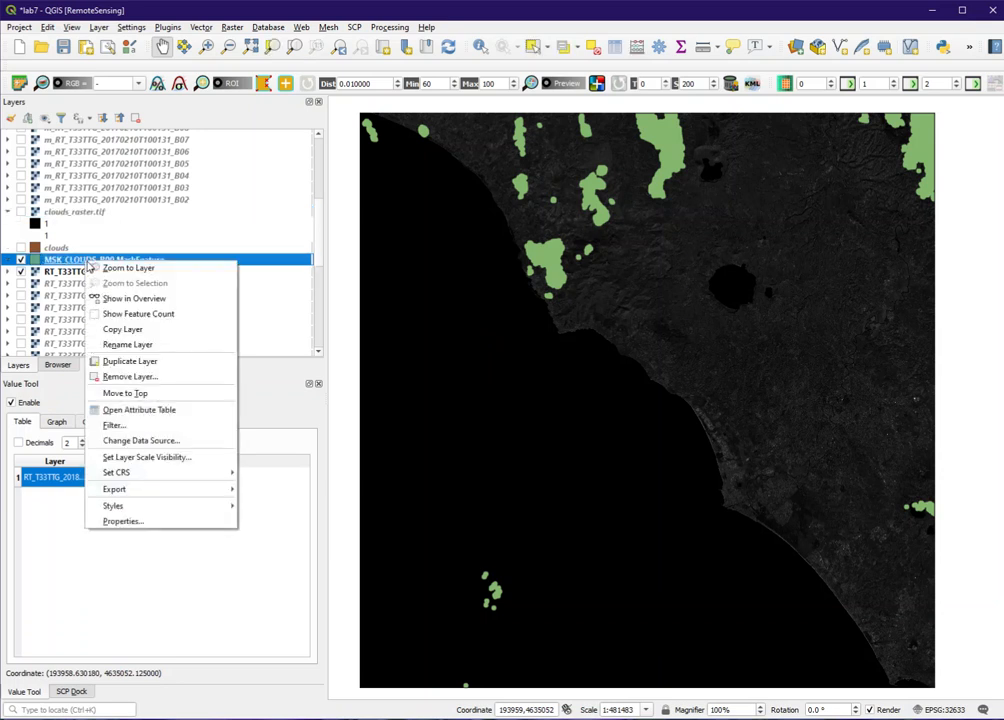
{"action": "mouse_move", "coordinate": [148, 473]}
{"action": "mouse_move", "coordinate": [215, 490]}
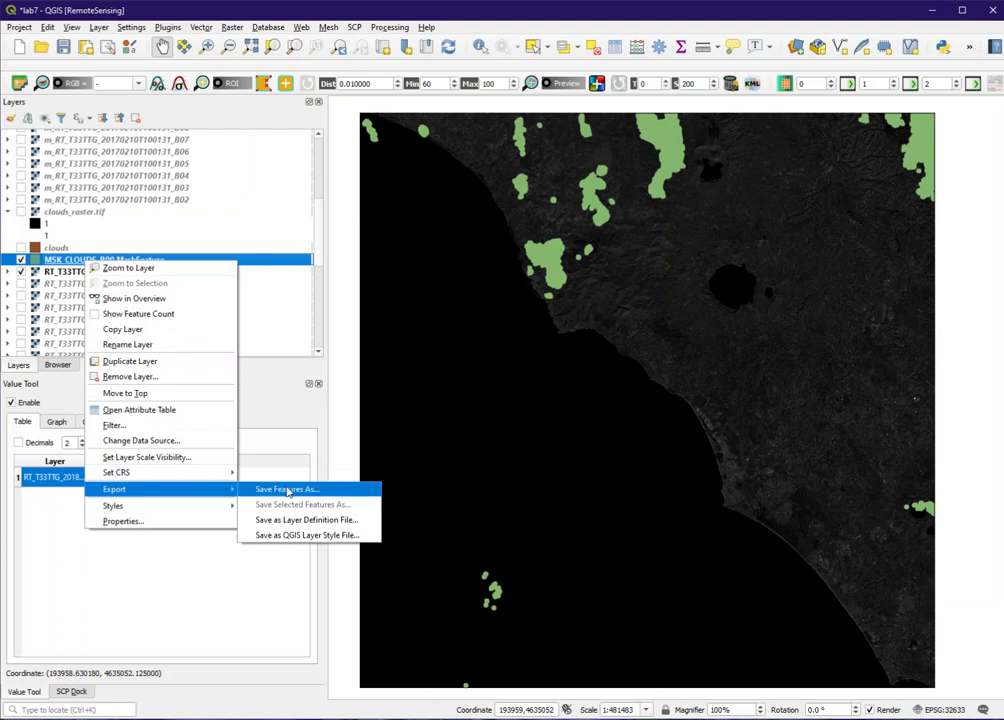
{"action": "left_click", "coordinate": [288, 490]}
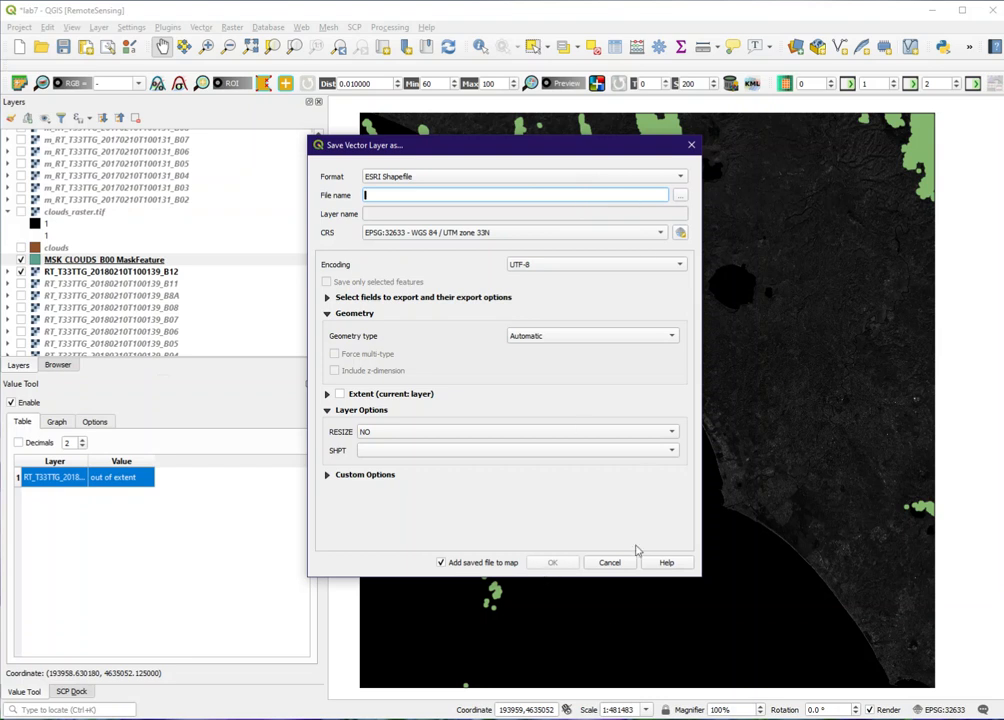
{"action": "left_click", "coordinate": [612, 564]}
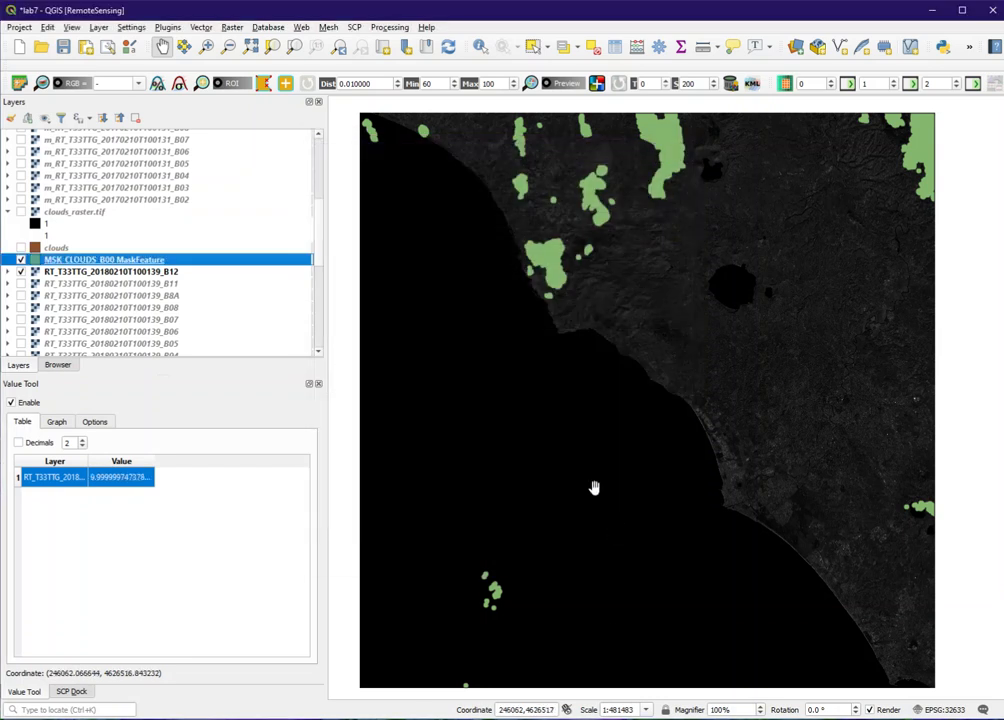
Step: Display the clouds vector layer over the original cloud mask and make it the active layer
{"action": "left_click", "coordinate": [21, 247]}
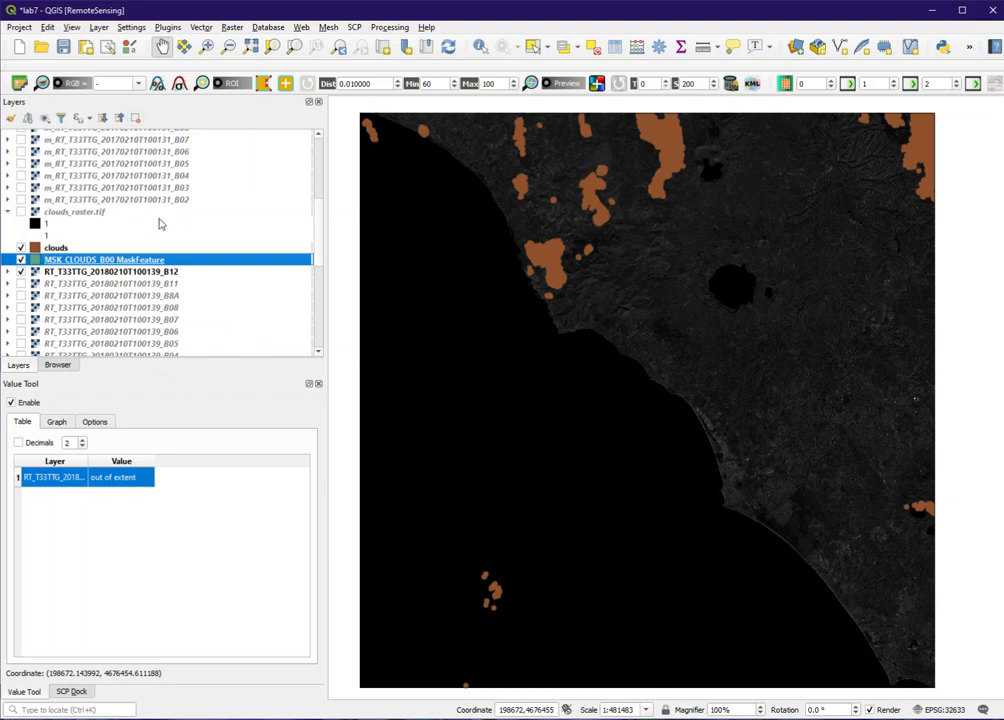
{"action": "left_click", "coordinate": [57, 249]}
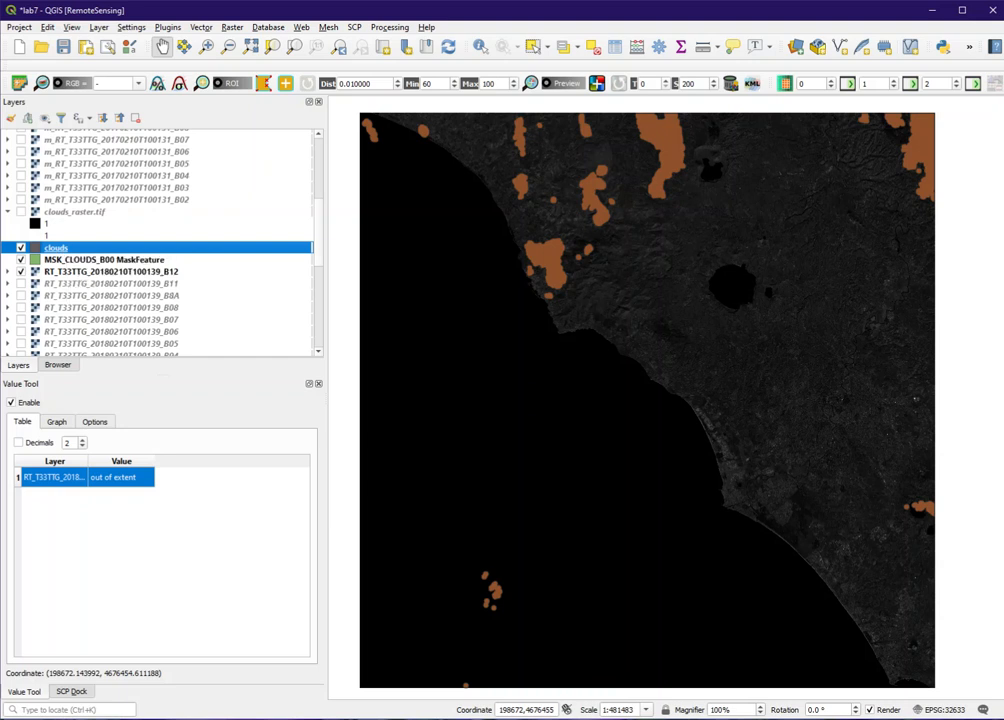
Step: Review the plugin's vector-to-raster preprocessing settings with clouds as the vector layer, and close the window without running the conversion
{"action": "left_click", "coordinate": [21, 84]}
{"action": "left_click_drag", "start_coordinate": [287, 208], "coordinate": [646, 78]}
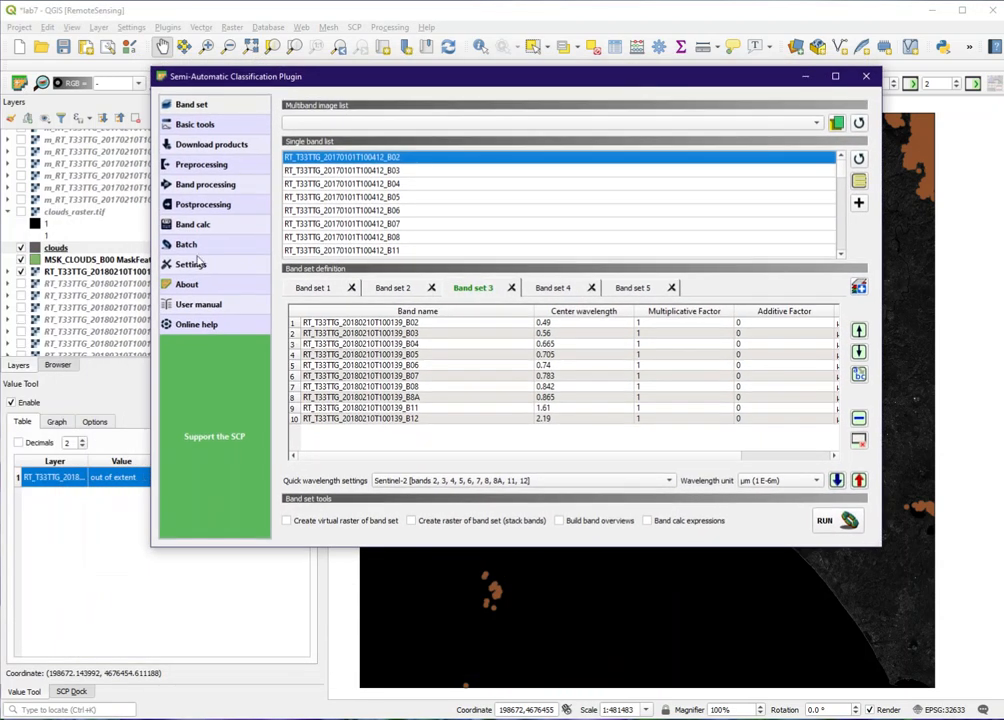
{"action": "left_click", "coordinate": [205, 166]}
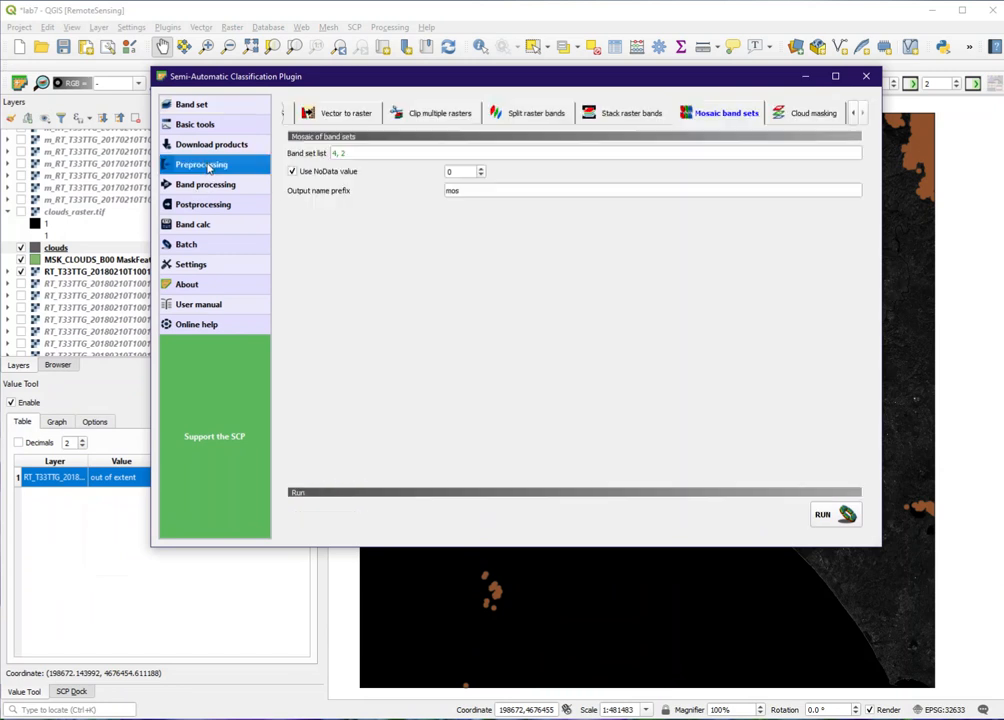
{"action": "left_click", "coordinate": [344, 115]}
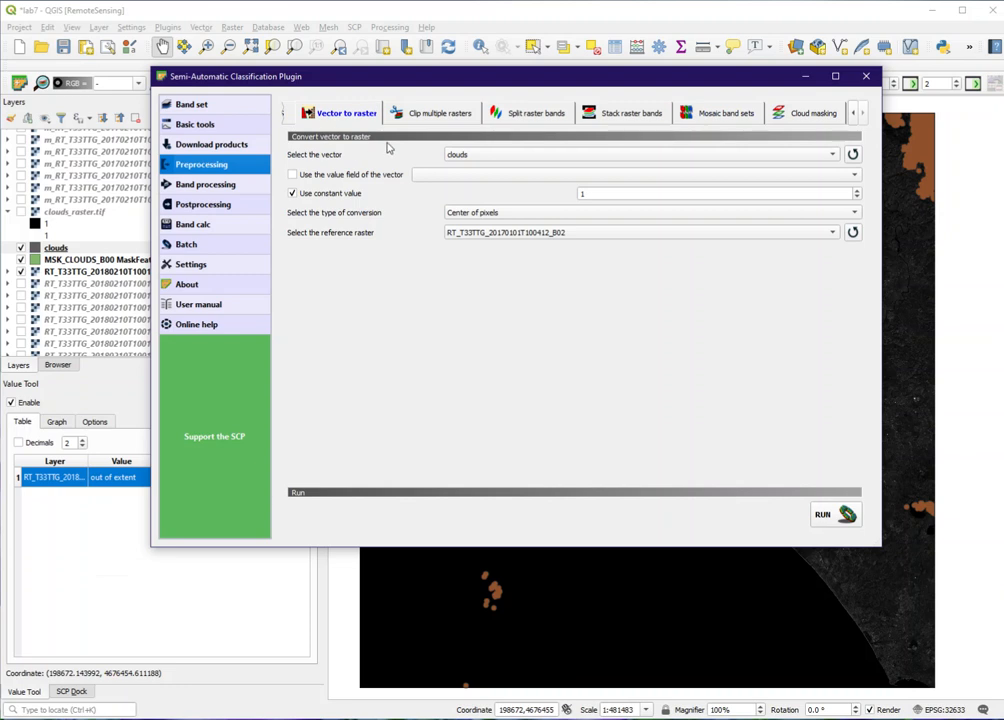
{"action": "left_click", "coordinate": [853, 155]}
{"action": "left_click", "coordinate": [831, 157]}
{"action": "left_click", "coordinate": [466, 168]}
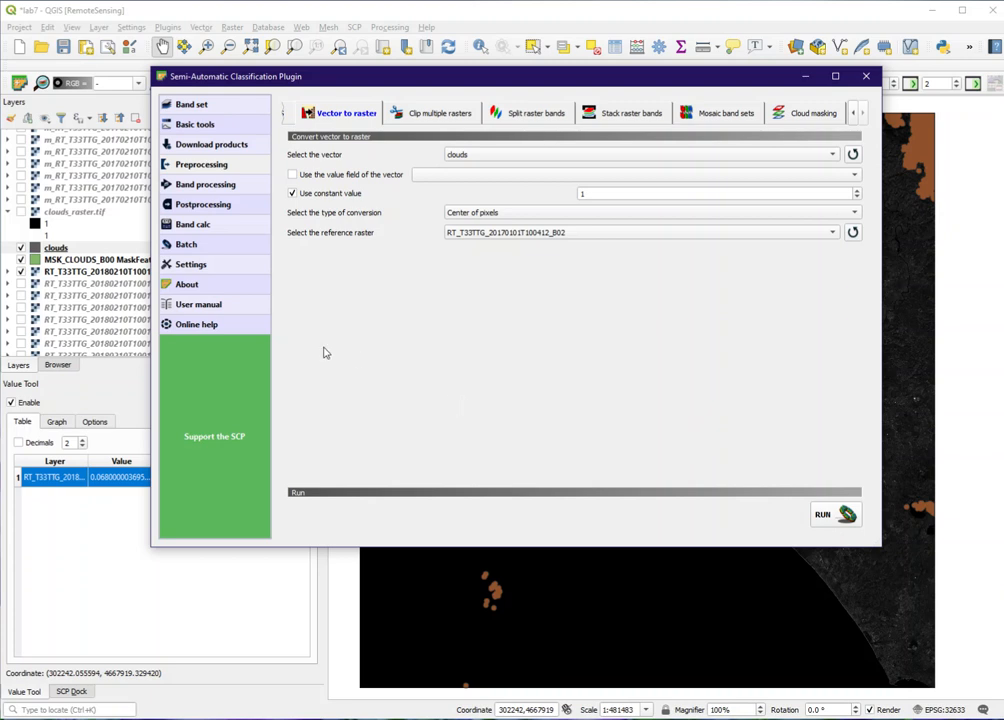
{"action": "left_click", "coordinate": [866, 76]}
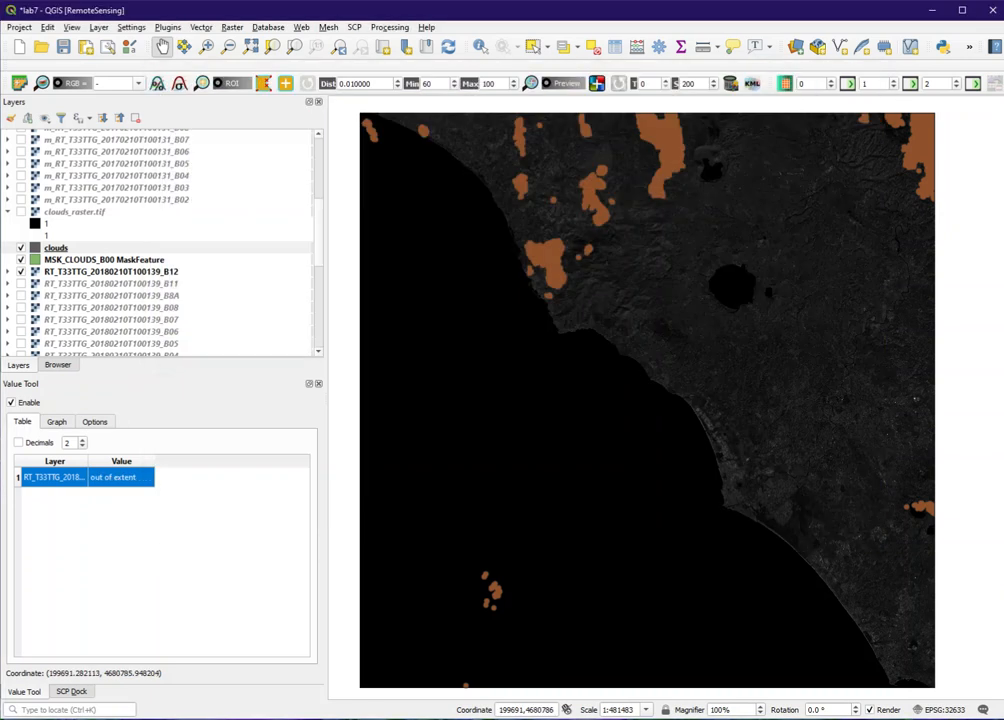
Step: Display only clouds_raster.tif by hiding the clouds, MSK_CLOUDS_B00 MaskFeature and RT_T33TTG_20180210T100139_B12 layers
{"action": "left_click", "coordinate": [21, 212]}
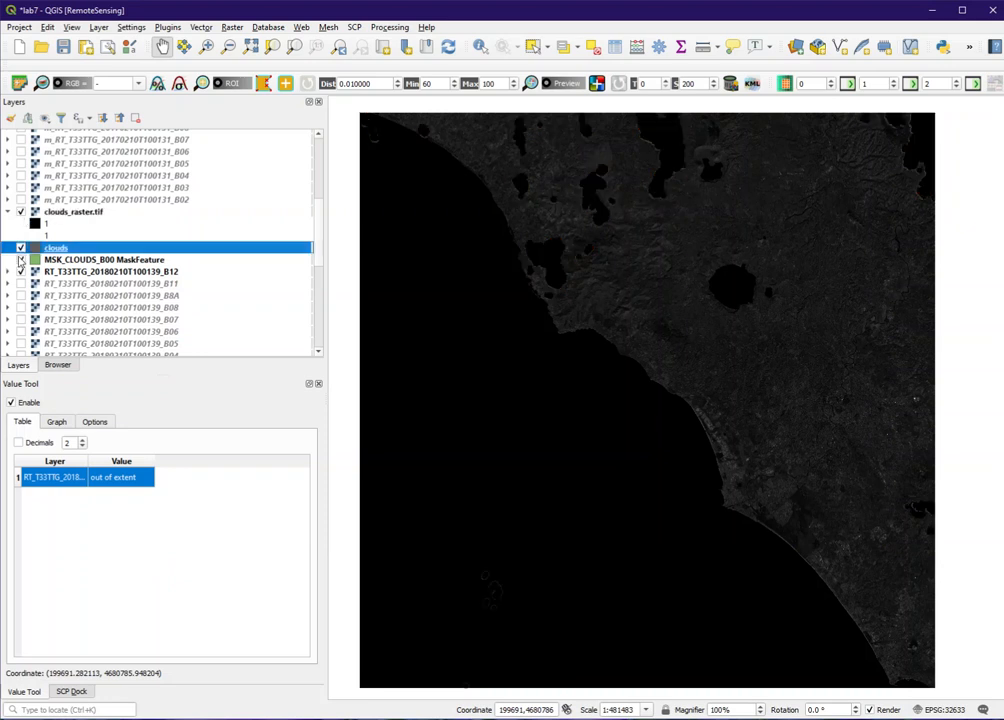
{"action": "left_click", "coordinate": [21, 259]}
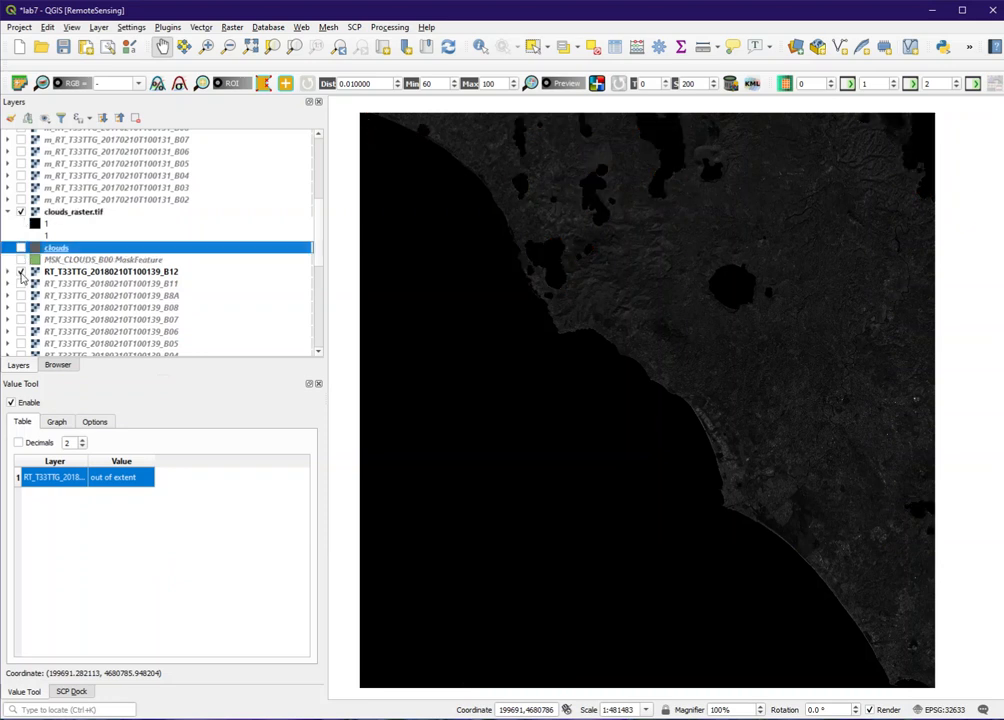
{"action": "left_click", "coordinate": [21, 271]}
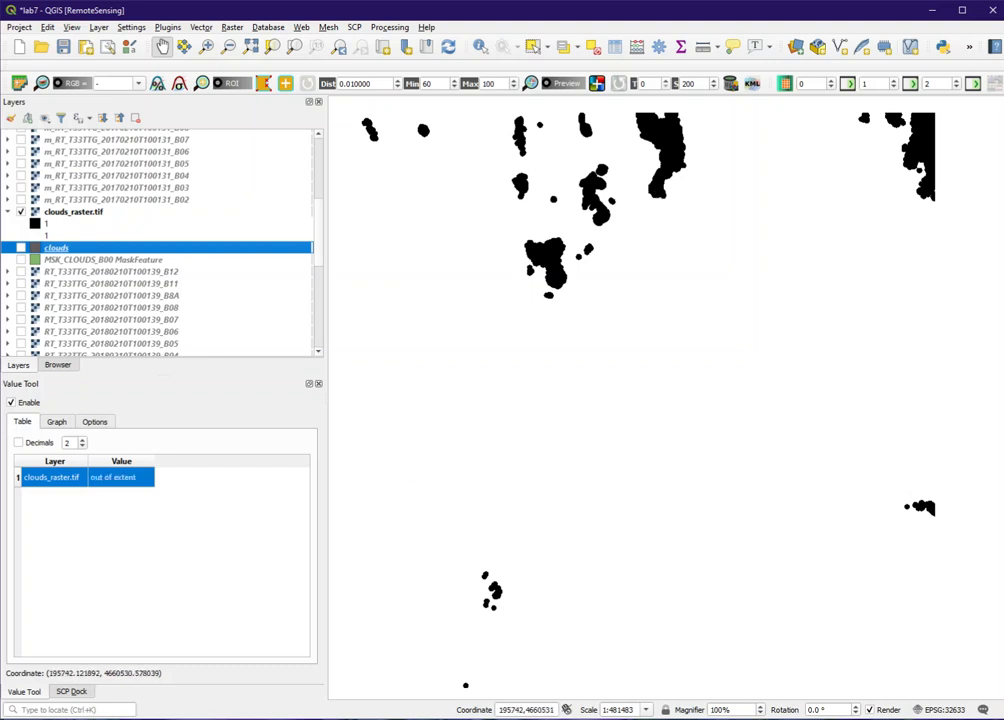
Step: Review the plugin's cloud masking settings for the input band set, classification raster, mask class values and output prefix
{"action": "left_click", "coordinate": [20, 84]}
{"action": "left_click_drag", "start_coordinate": [146, 209], "coordinate": [517, 121]}
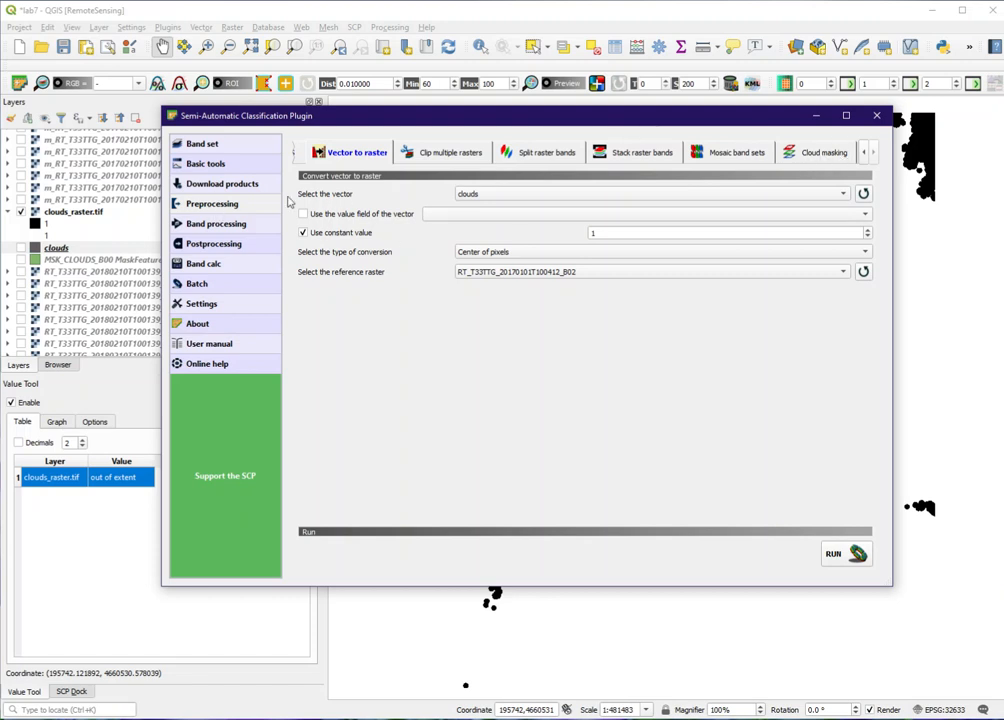
{"action": "left_click", "coordinate": [828, 152]}
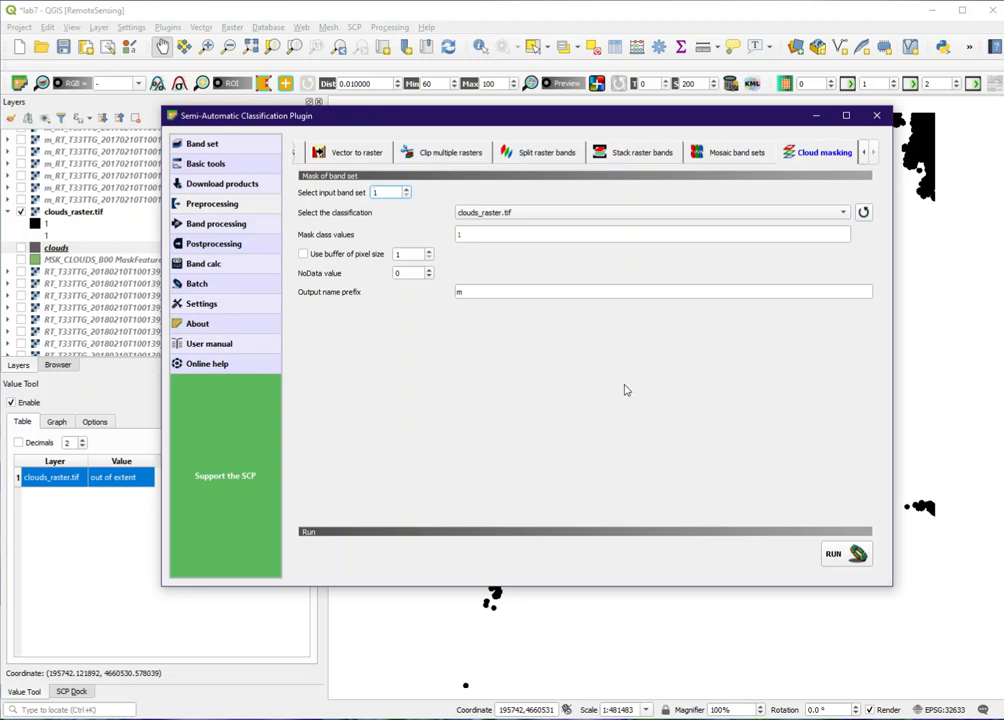
{"action": "left_click", "coordinate": [378, 197]}
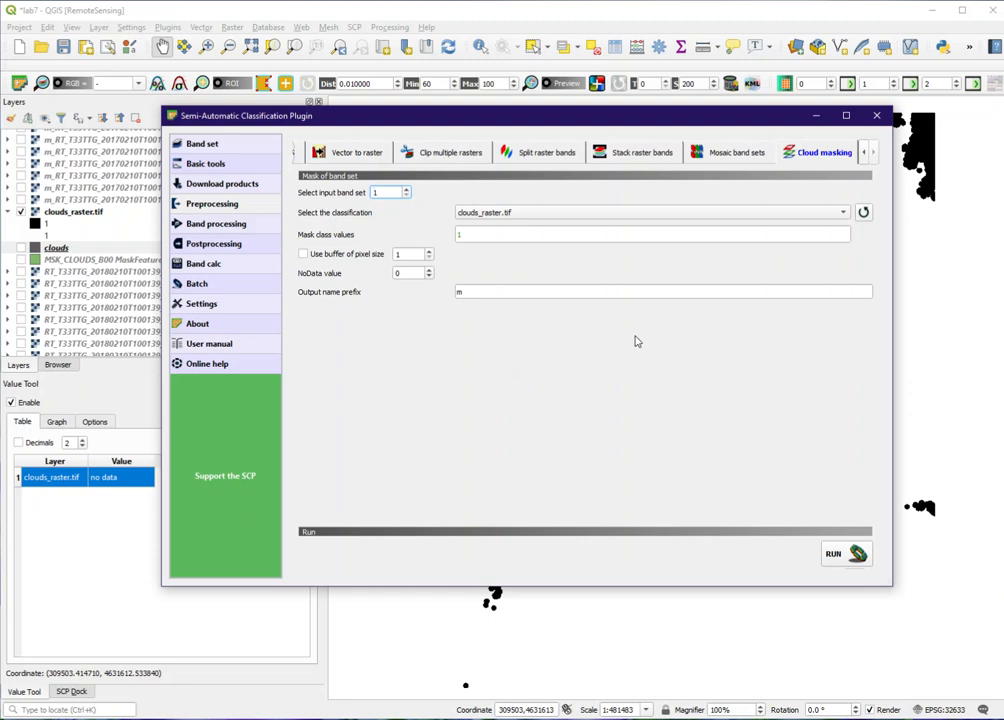
Step: Review the plugin's mosaic band sets settings and examine the bands listed in band set 4
{"action": "left_click", "coordinate": [738, 156]}
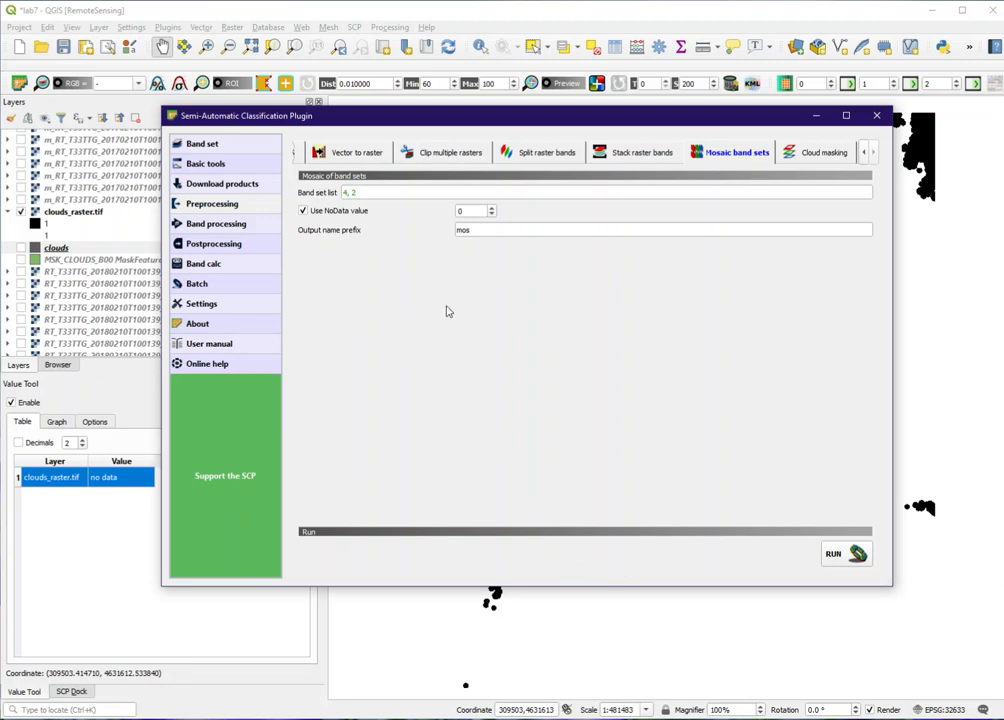
{"action": "left_click", "coordinate": [204, 146]}
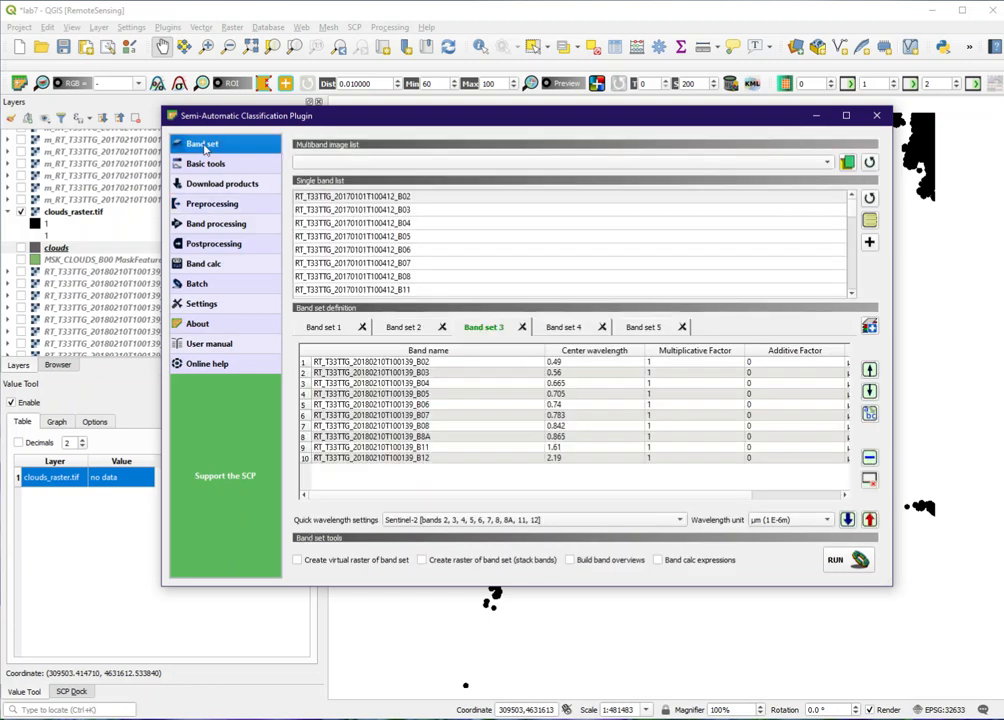
{"action": "left_click", "coordinate": [574, 329]}
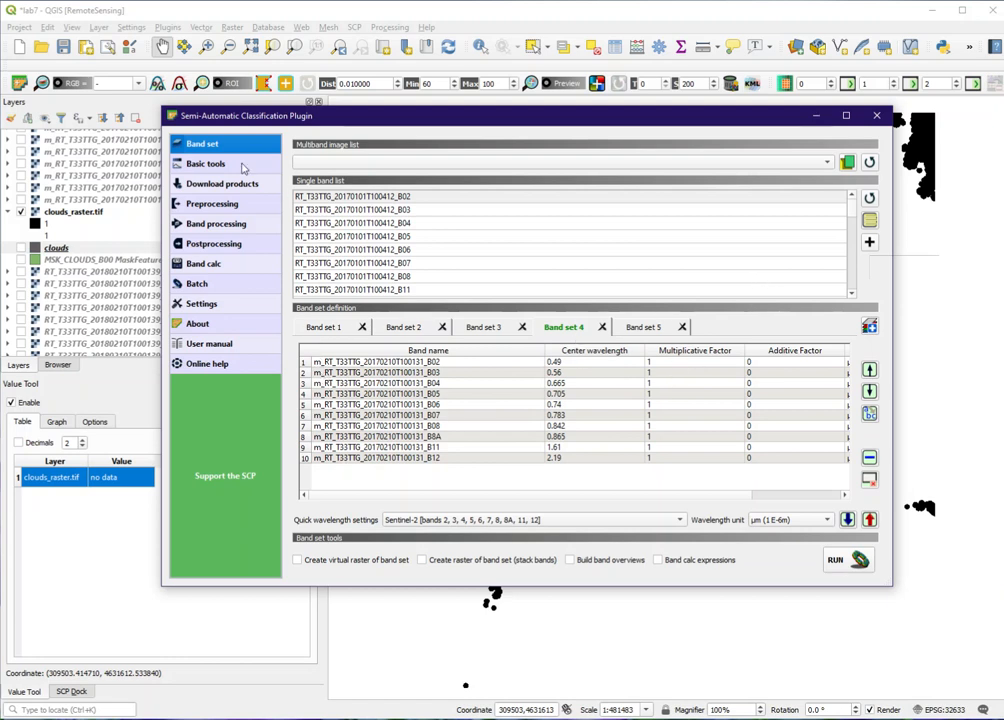
Step: Review the spectral distance and mosaic settings, check the bands in band set 5, and close the plugin window without running anything
{"action": "left_click", "coordinate": [219, 229]}
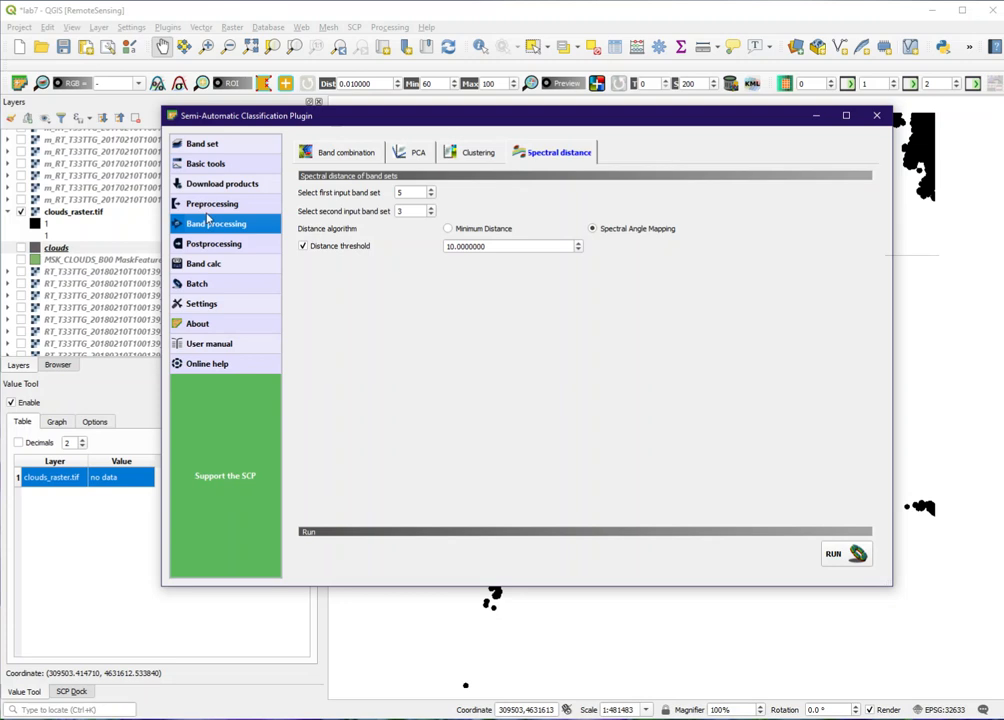
{"action": "left_click", "coordinate": [211, 205]}
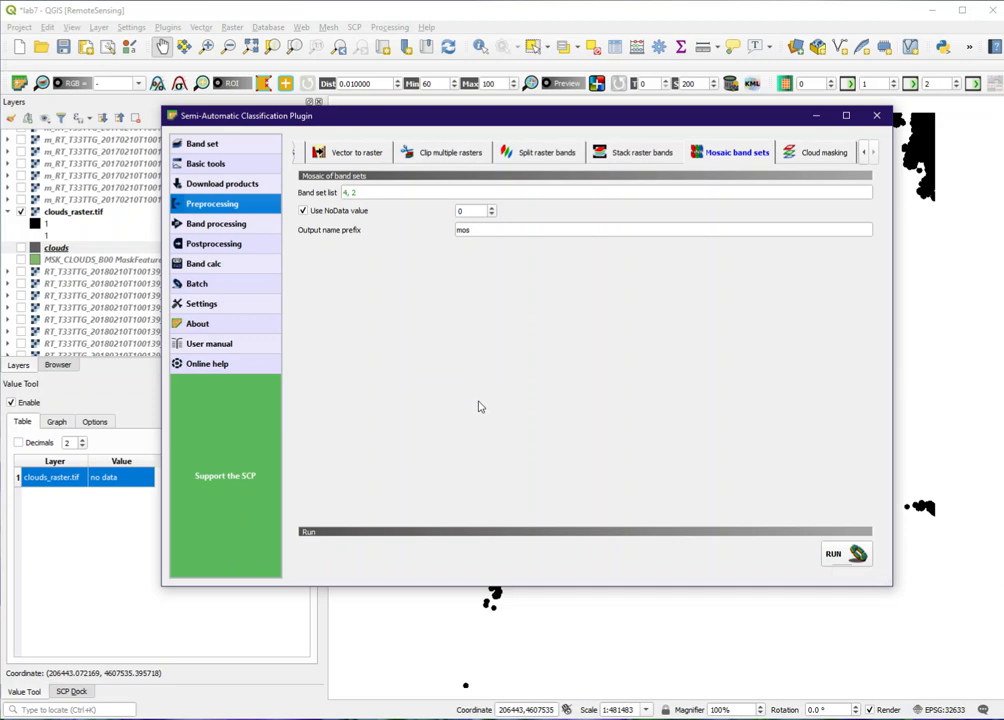
{"action": "left_click", "coordinate": [216, 226]}
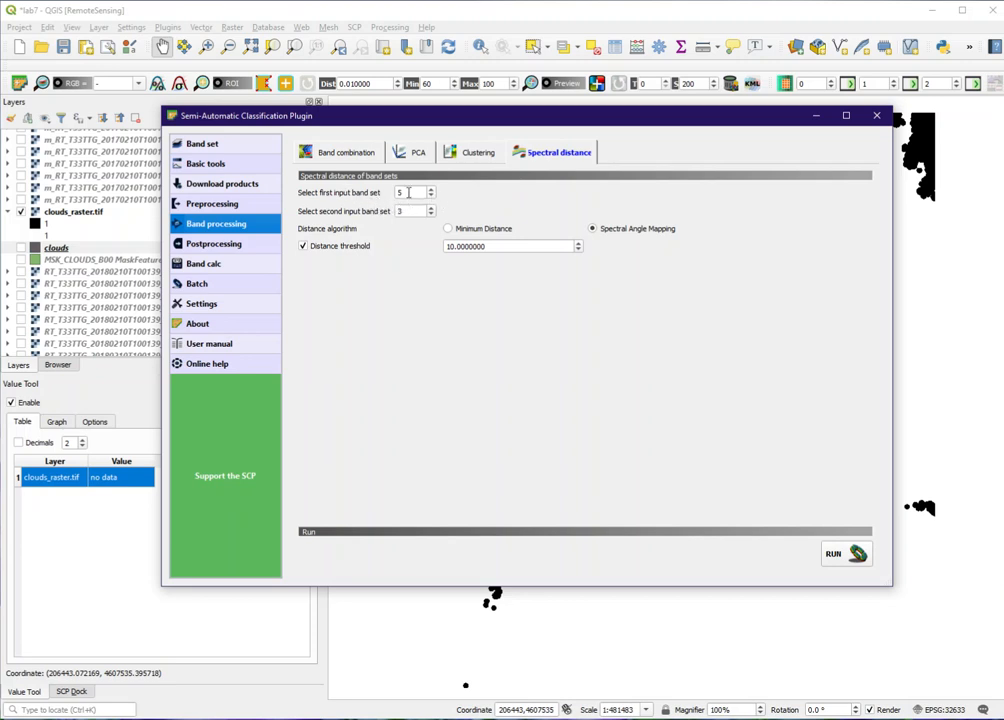
{"action": "left_click", "coordinate": [203, 145]}
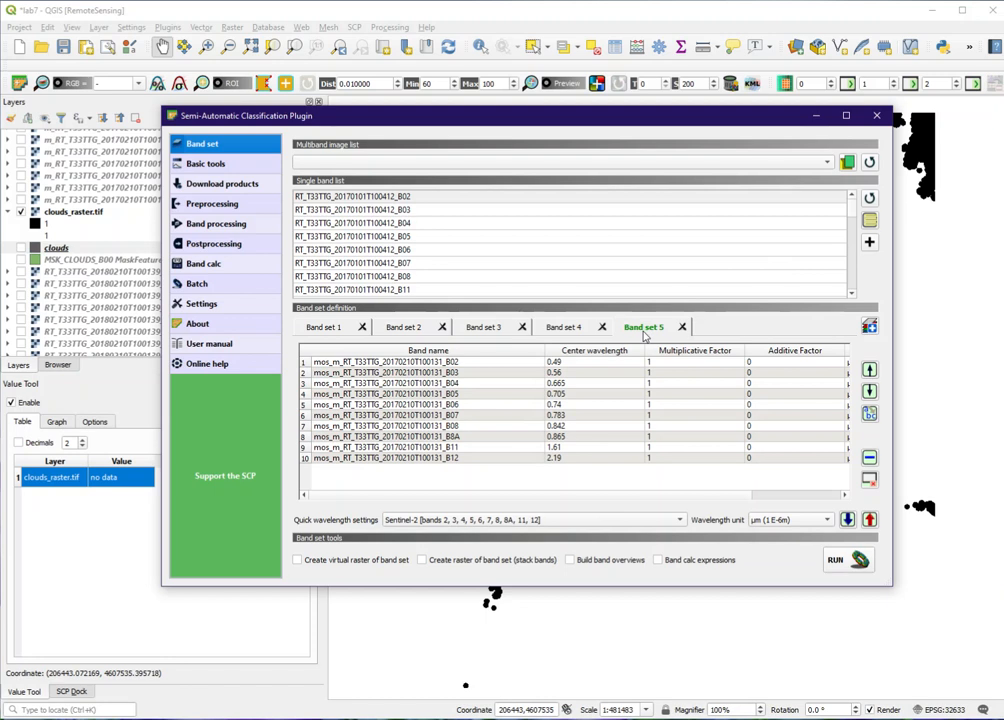
{"action": "left_click", "coordinate": [218, 225]}
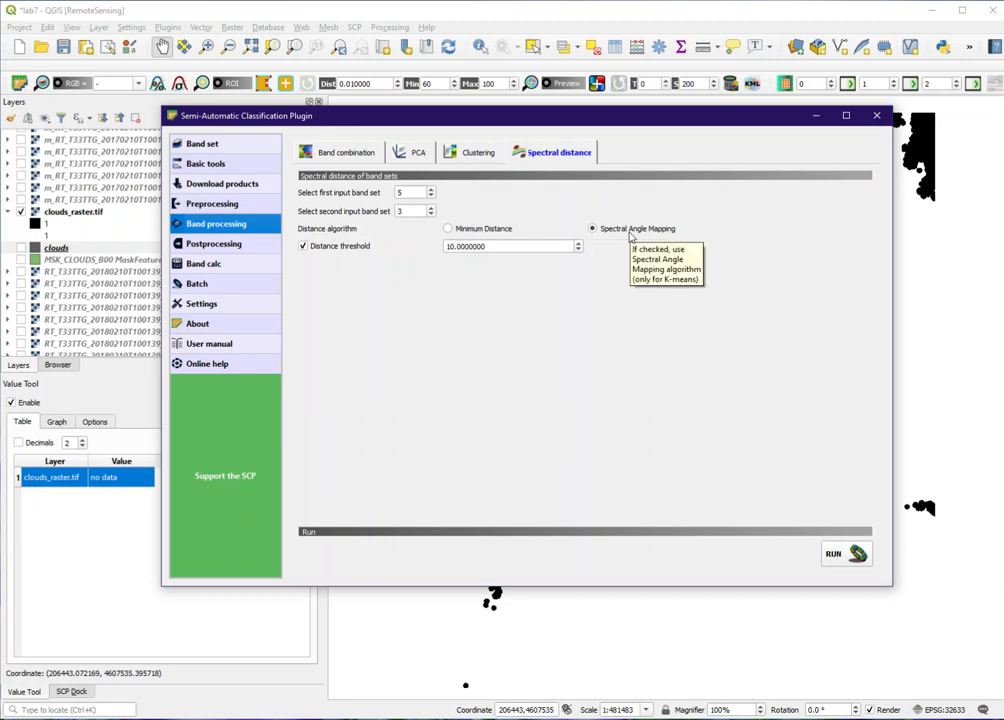
{"action": "left_click", "coordinate": [876, 115]}
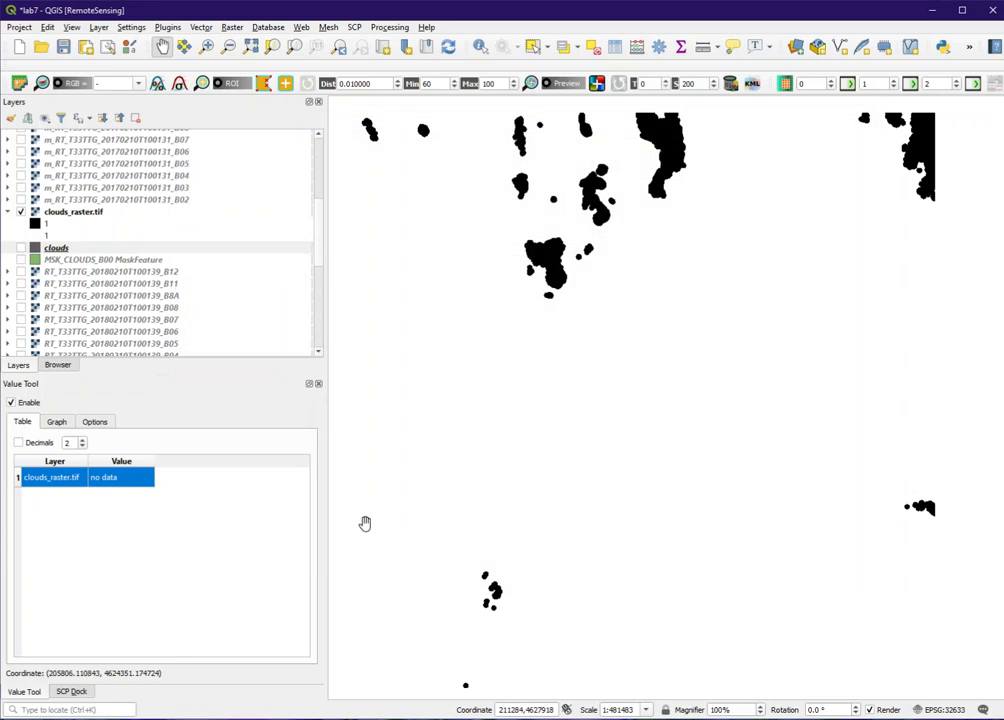
Step: Hide clouds_raster.tif and display the SpectralDistanceBandSets_5_3_change.tif and SpectralDistanceBandSets_5_3.tif layers on the map
{"action": "left_click", "coordinate": [310, 249]}
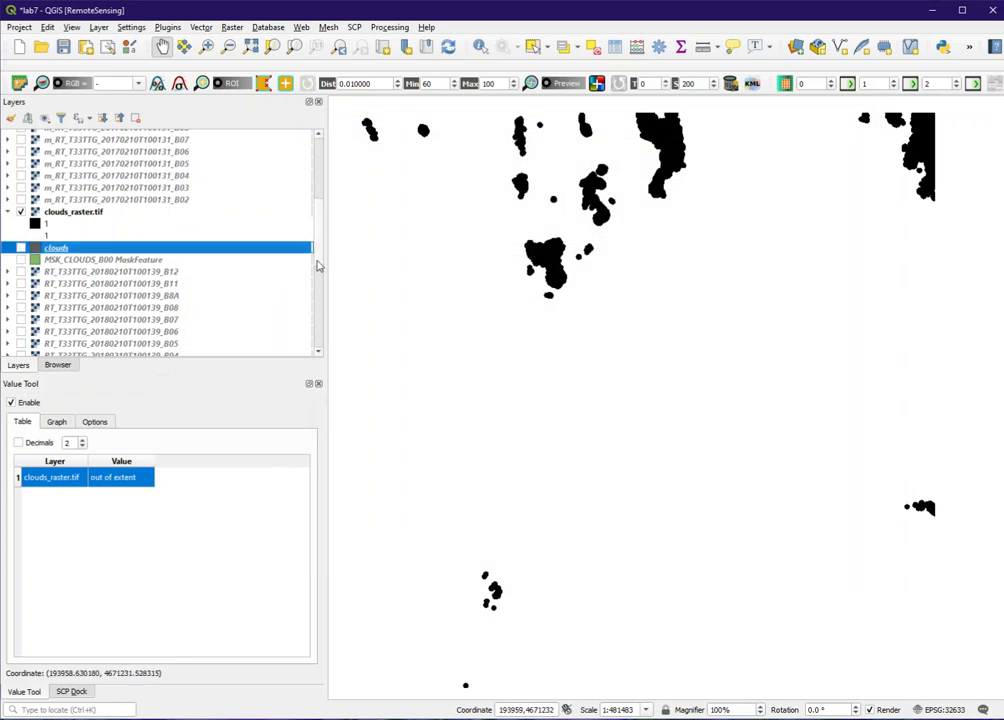
{"action": "left_click", "coordinate": [21, 212]}
{"action": "left_click_drag", "start_coordinate": [319, 248], "coordinate": [298, 157]}
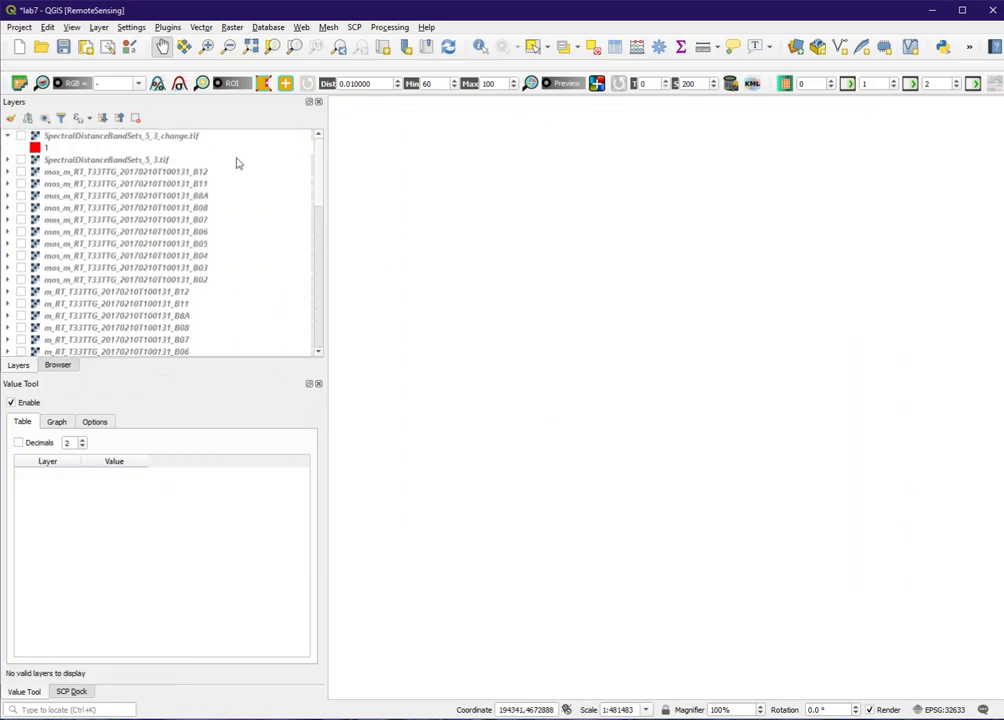
{"action": "left_click", "coordinate": [21, 135]}
{"action": "left_click", "coordinate": [21, 159]}
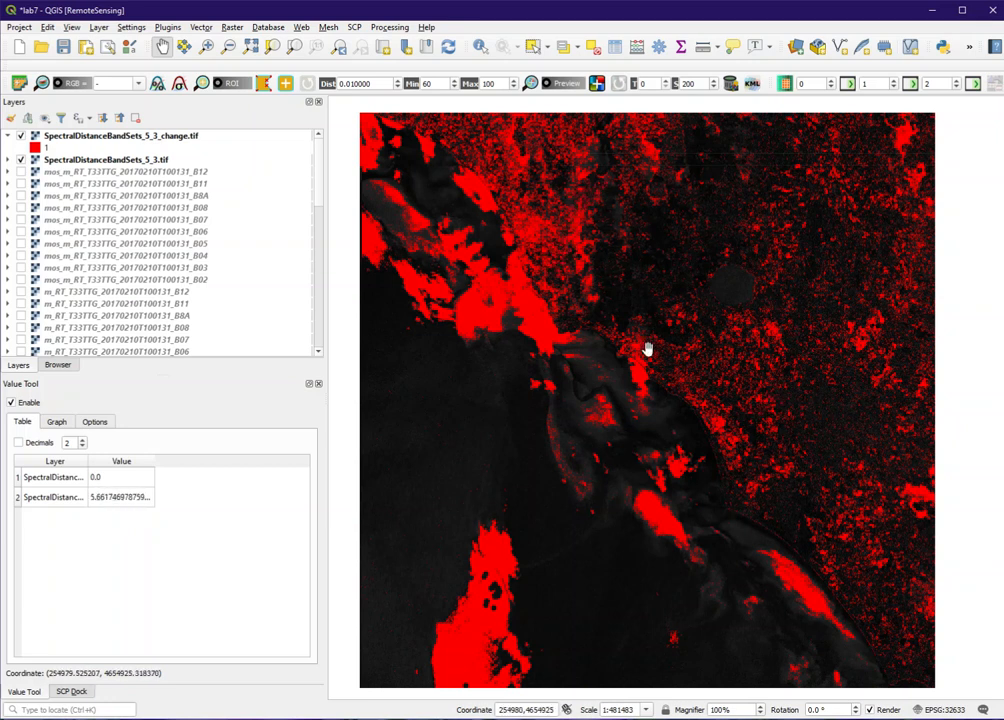
Step: Compare the spectral distance raster without and with the change layer, and examine the red change areas up close
{"action": "left_click", "coordinate": [21, 135]}
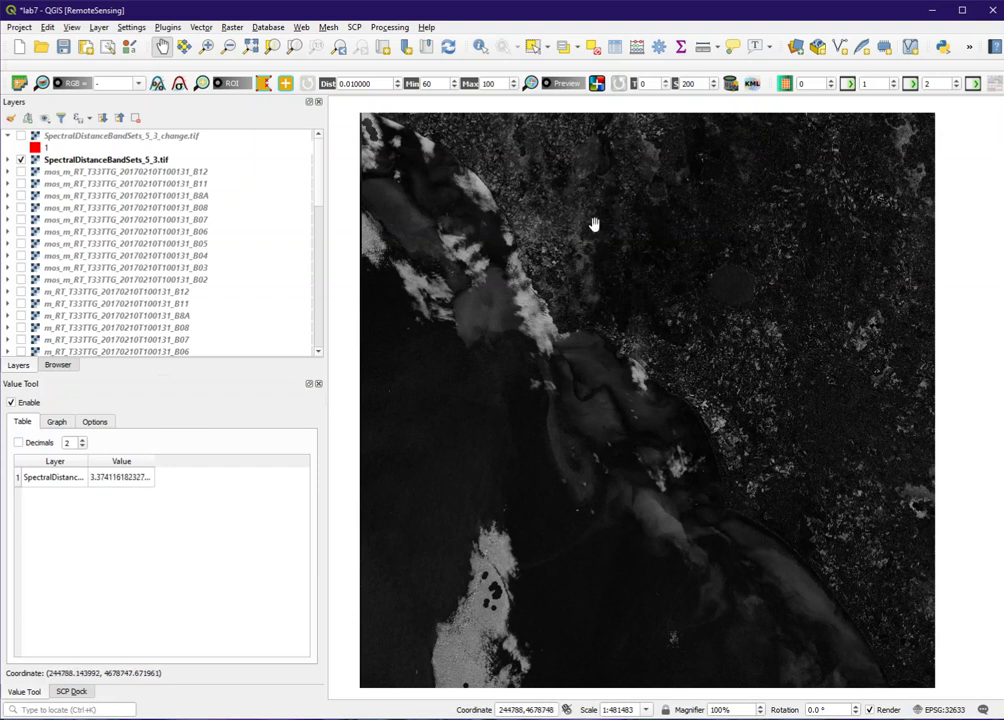
{"action": "left_click", "coordinate": [17, 479]}
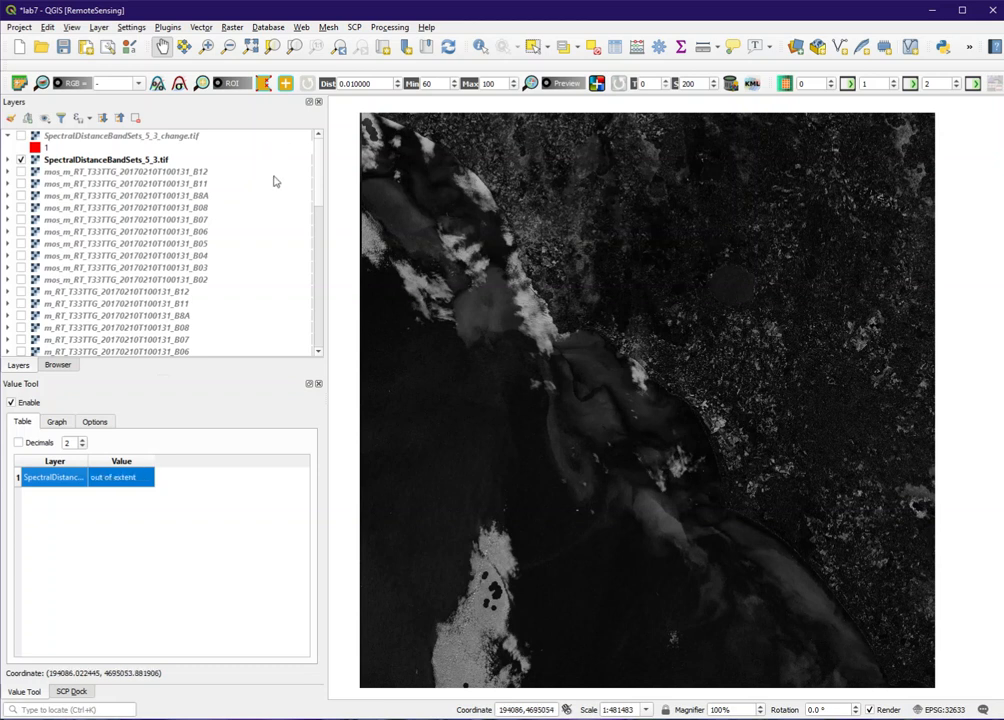
{"action": "left_click", "coordinate": [21, 135]}
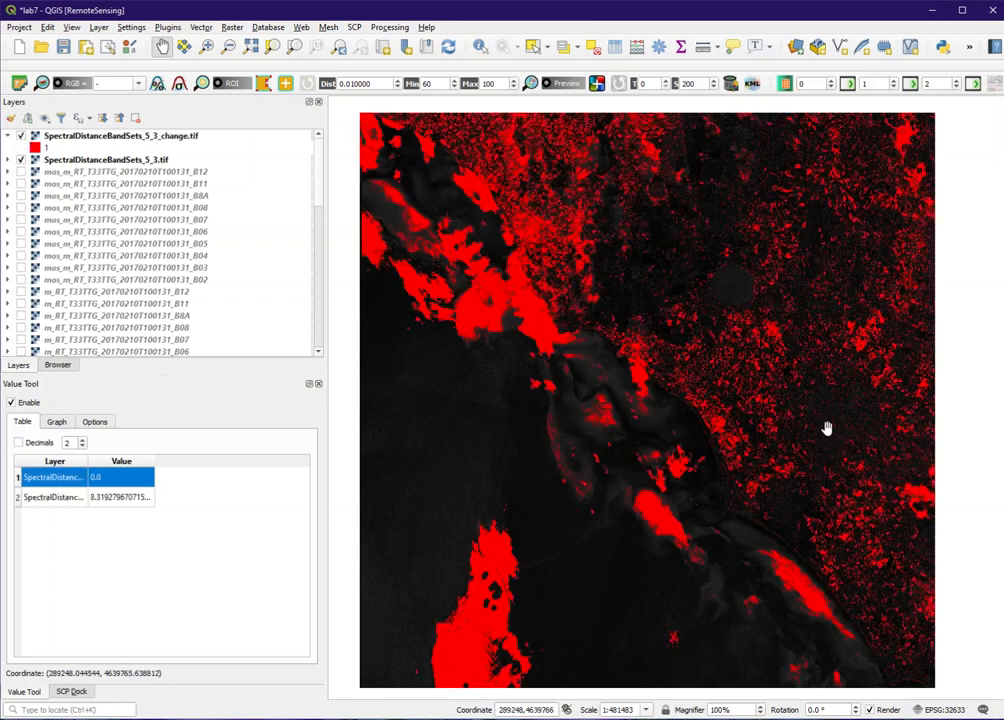
{"action": "scroll", "coordinate": [826, 428], "scroll_direction": "up", "scroll_amount": 3}
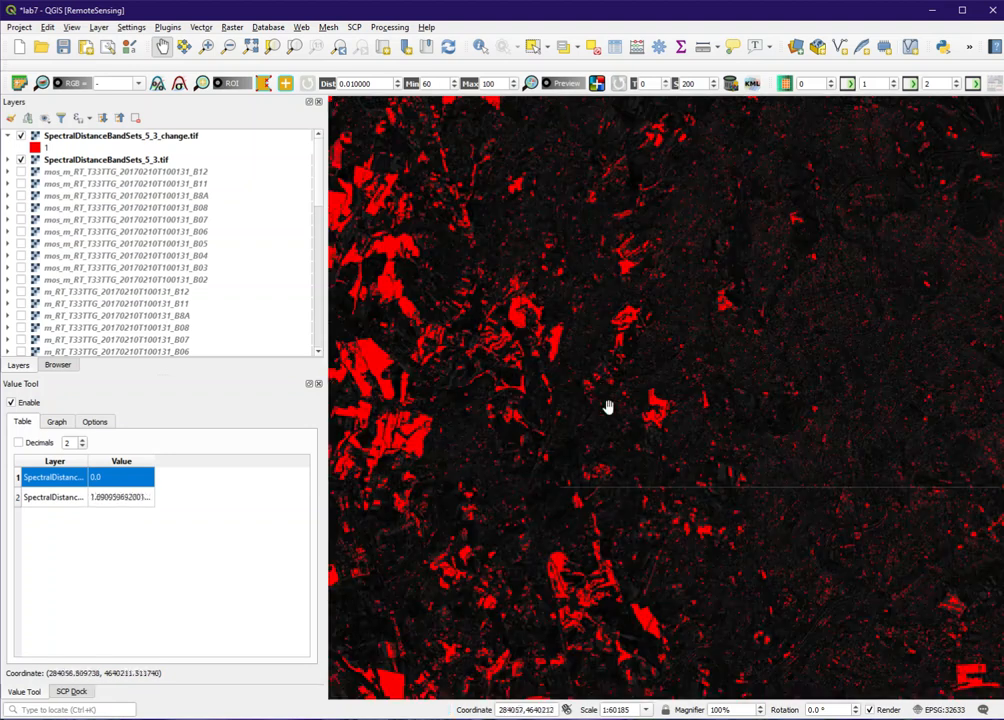